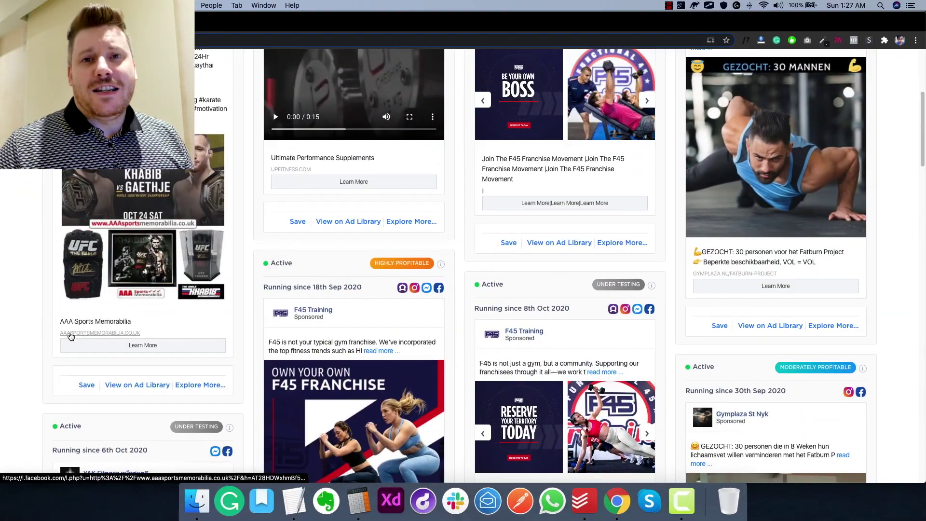
# Inspect the Gymplaza ad's detailed view and image tags, then return to the gym results.
pyautogui.scroll(-1, 41, 340)
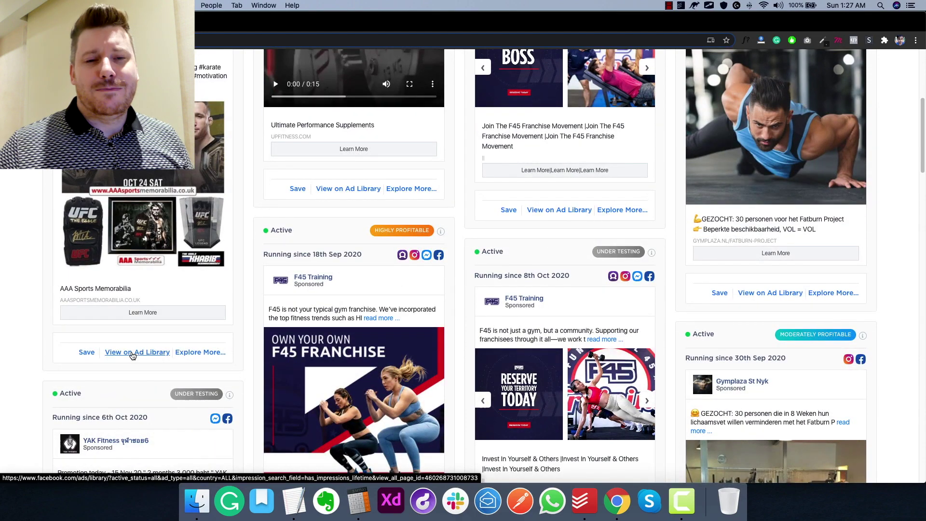
pyautogui.scroll(6, 840, 224)
pyautogui.scroll(-3, 820, 386)
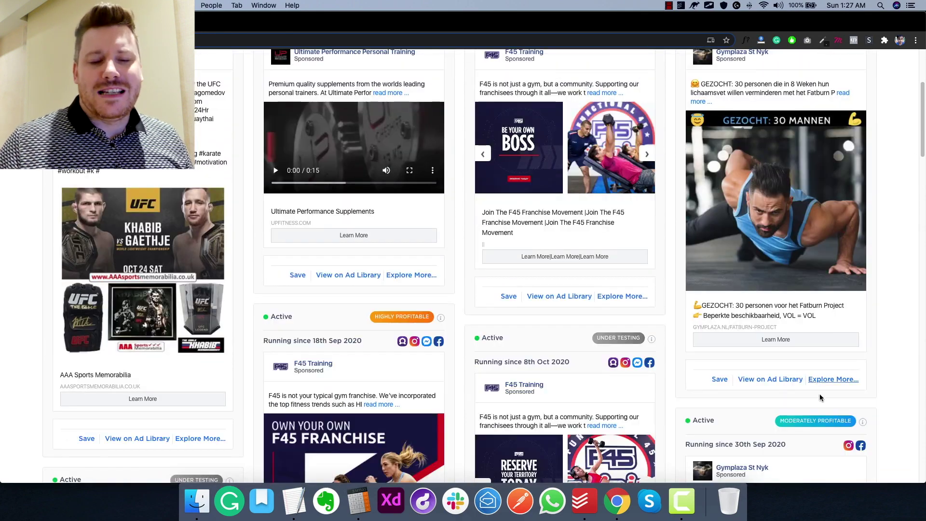
pyautogui.click(833, 379)
pyautogui.scroll(-2, 567, 351)
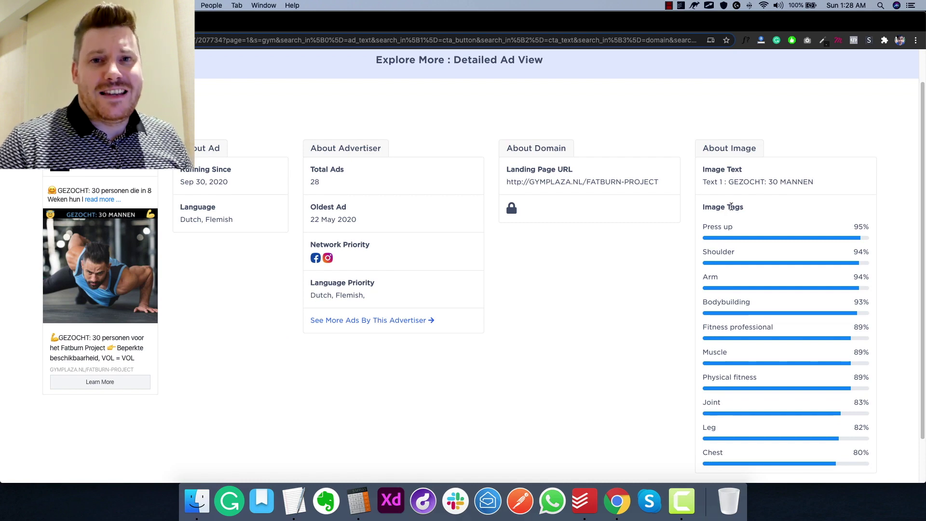
pyautogui.moveTo(711, 227); pyautogui.dragTo(709, 274)
pyautogui.click(709, 274)
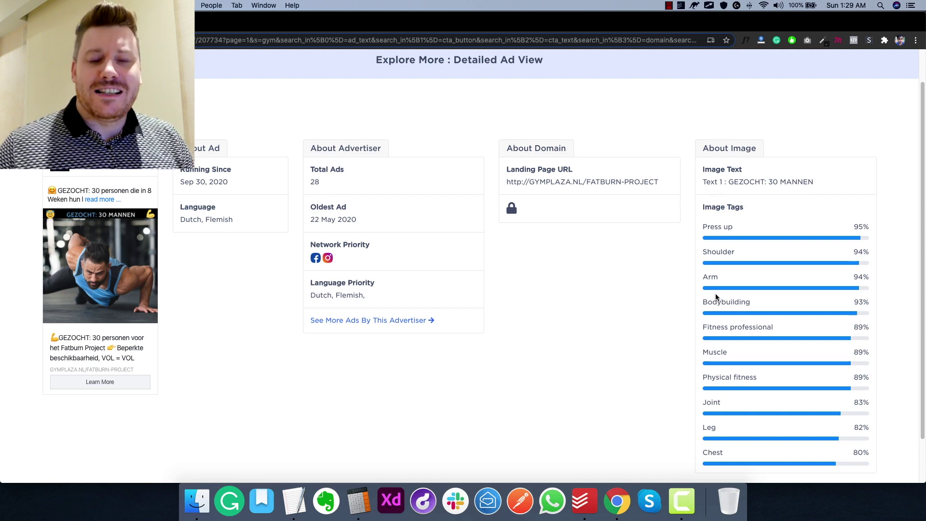
pyautogui.press('super+bracketleft')
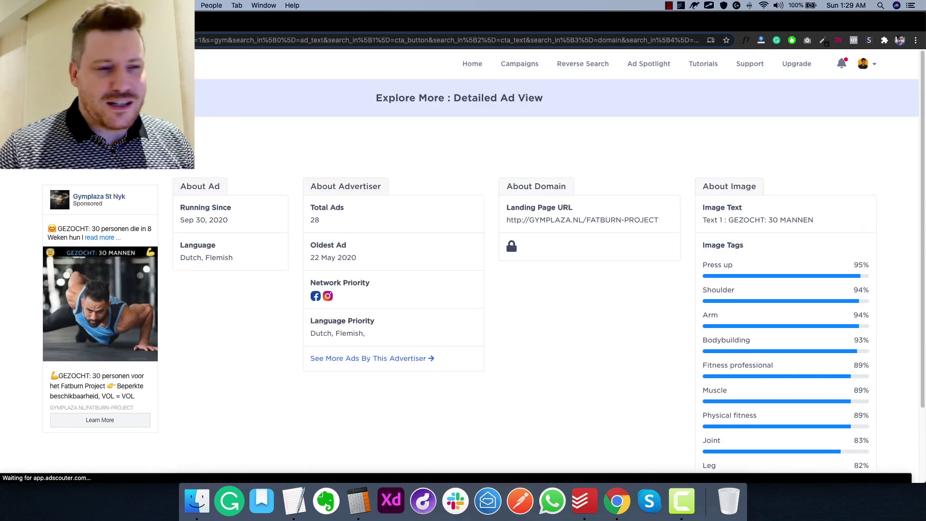
# Check the Profit Score and Search Within filters, then rerun the ad search.
pyautogui.scroll(-8, 648, 265)
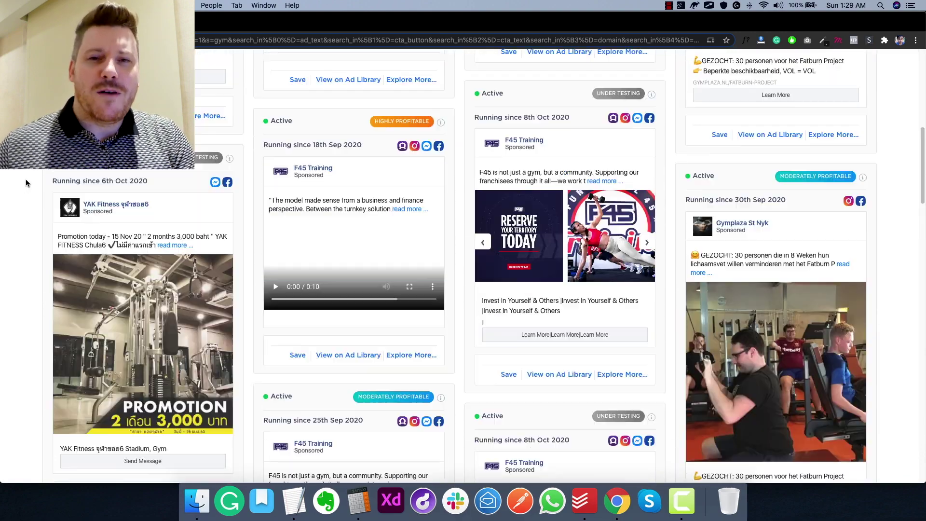
pyautogui.scroll(-5, 45, 296)
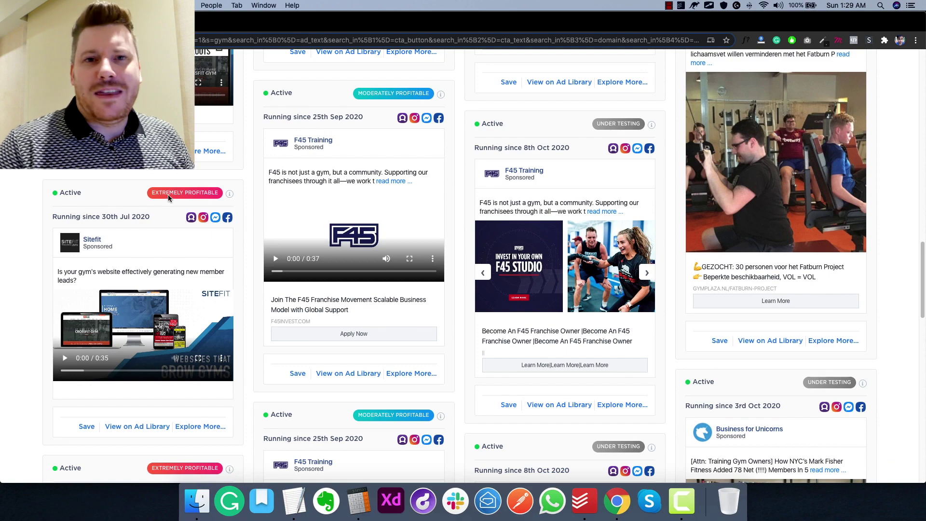
pyautogui.scroll(4, 33, 206)
pyautogui.scroll(10, 33, 206)
pyautogui.click(568, 102)
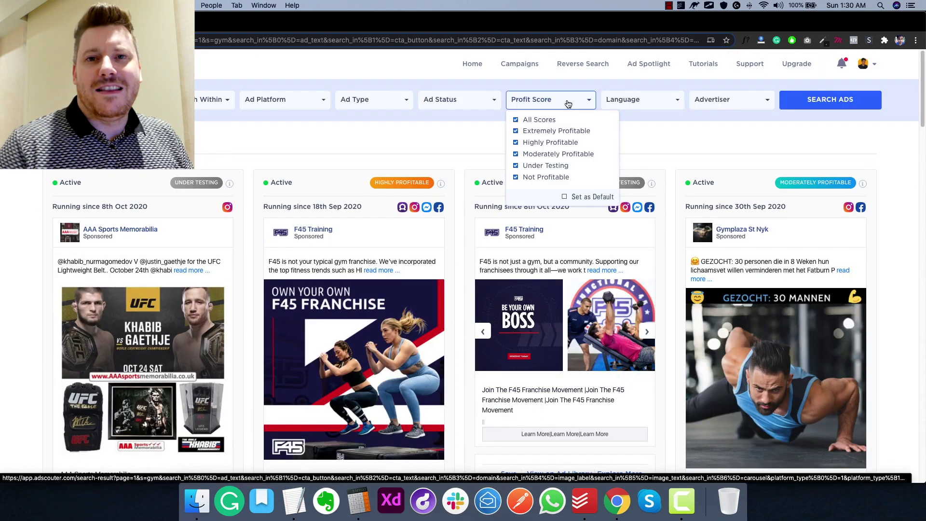
pyautogui.click(568, 102)
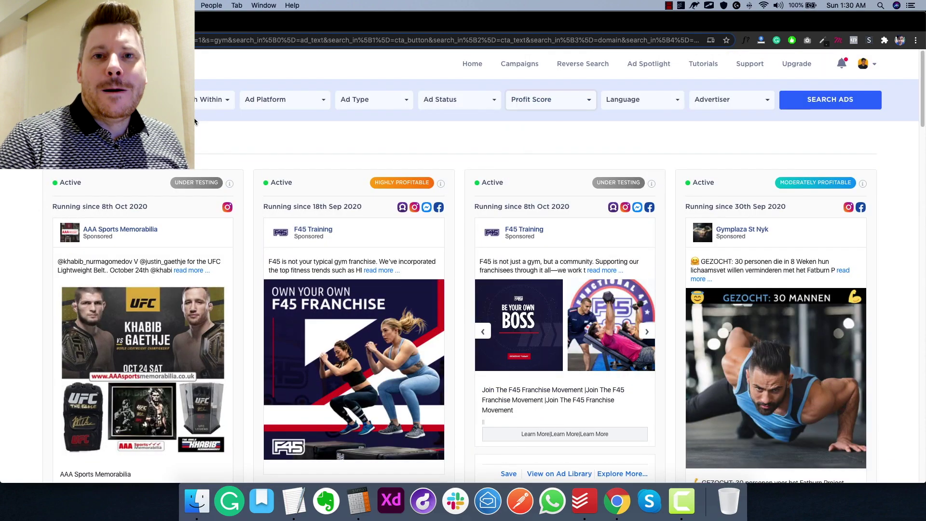
pyautogui.click(202, 119)
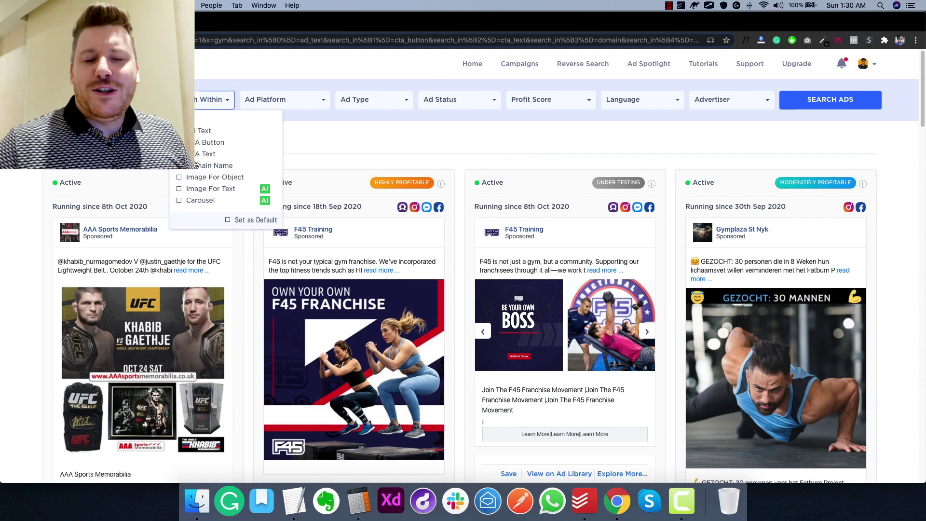
pyautogui.click(830, 99)
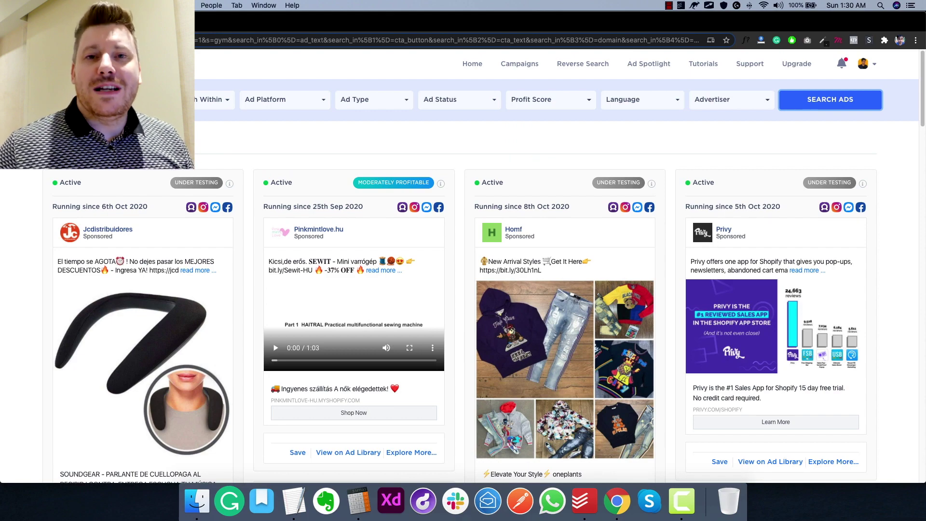
pyautogui.scroll(-10, 489, 267)
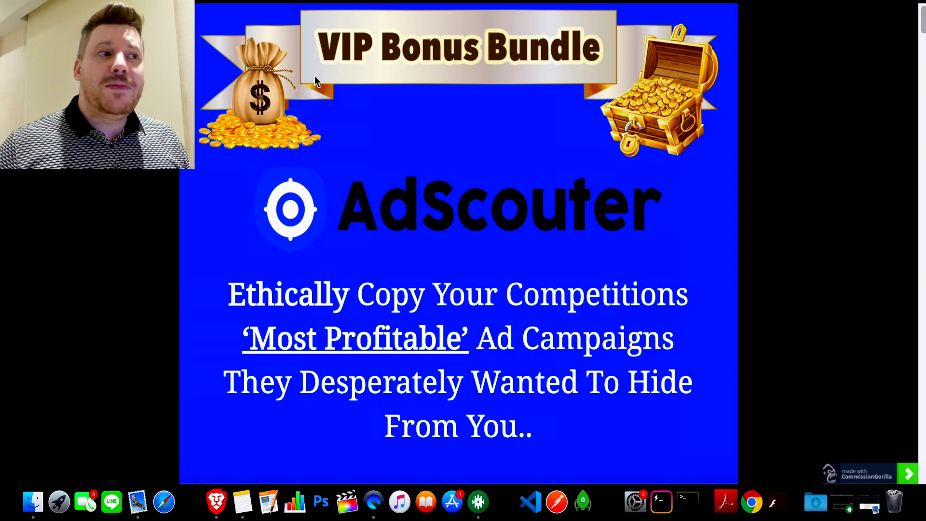
pyautogui.scroll(-15, 348, 157)
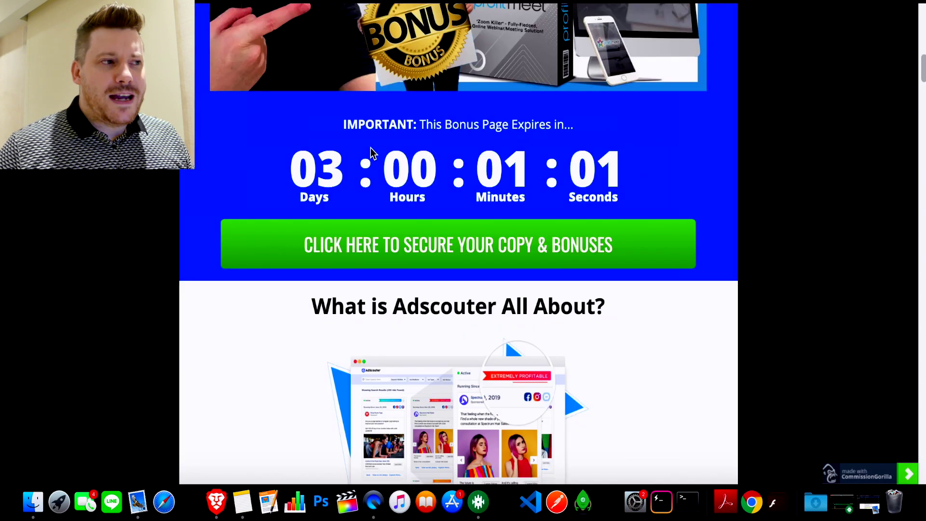
pyautogui.scroll(-20, 371, 147)
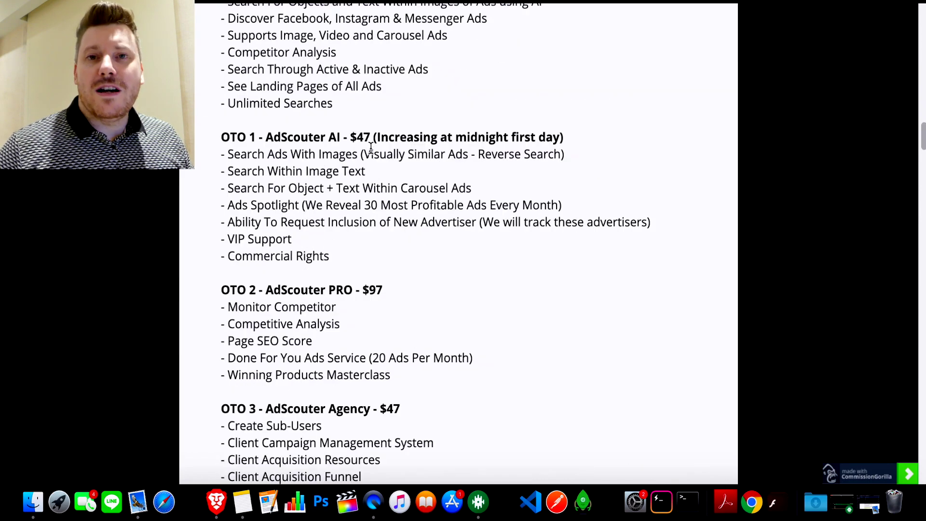
pyautogui.scroll(-10, 371, 147)
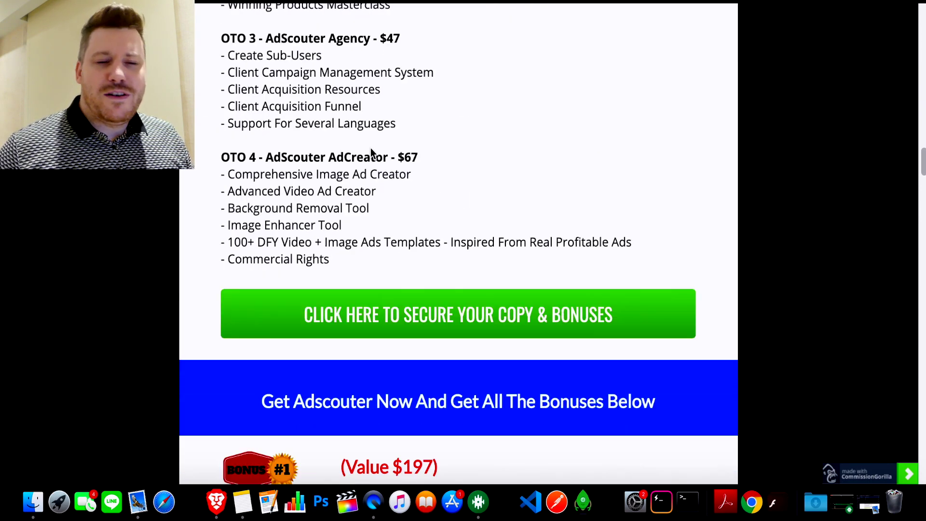
pyautogui.scroll(-5, 371, 148)
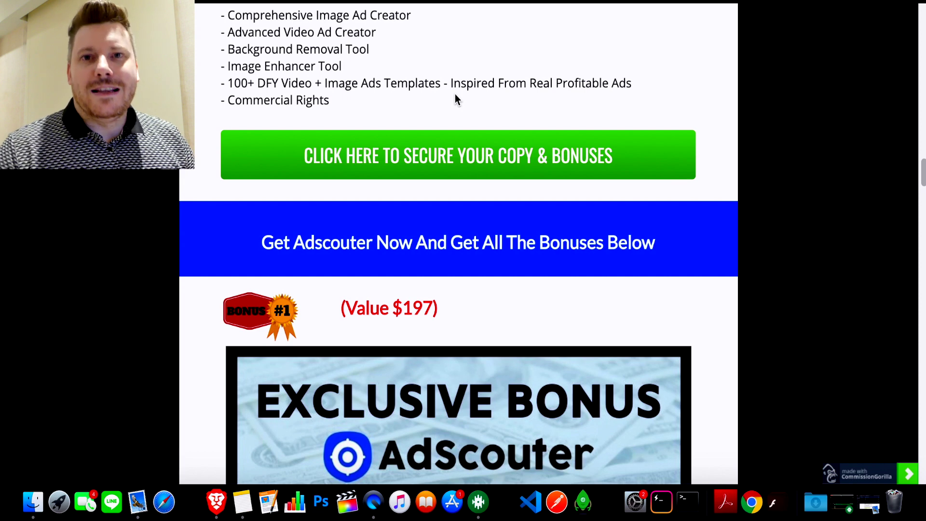
pyautogui.scroll(-6, 457, 100)
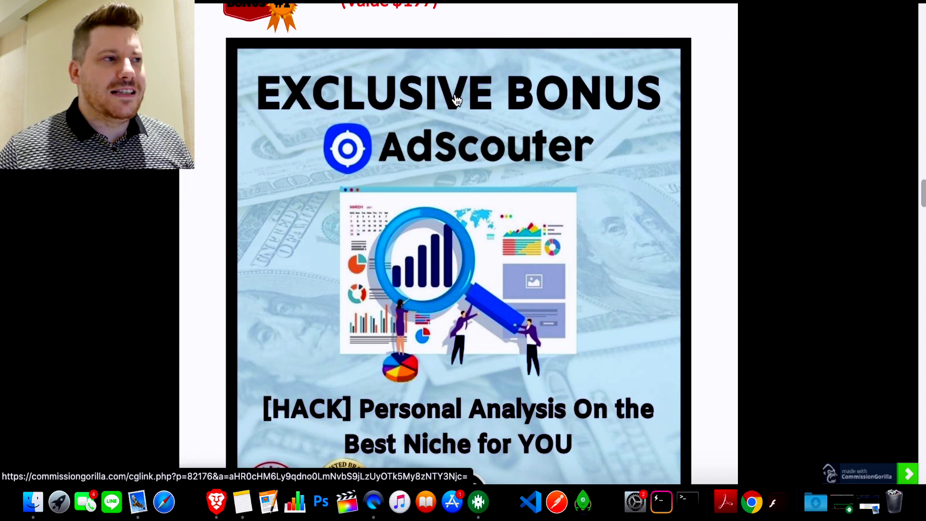
pyautogui.scroll(-2, 457, 100)
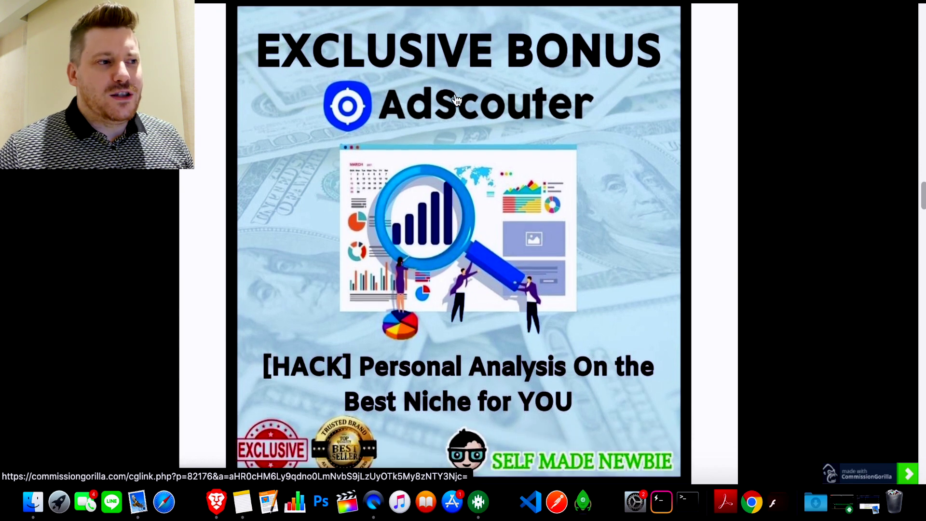
pyautogui.scroll(-1, 457, 100)
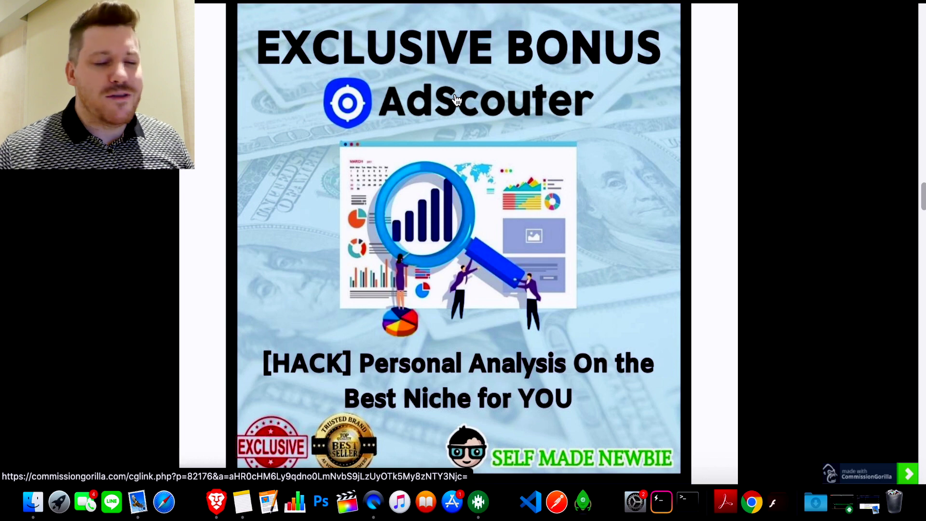
pyautogui.scroll(-12, 456, 99)
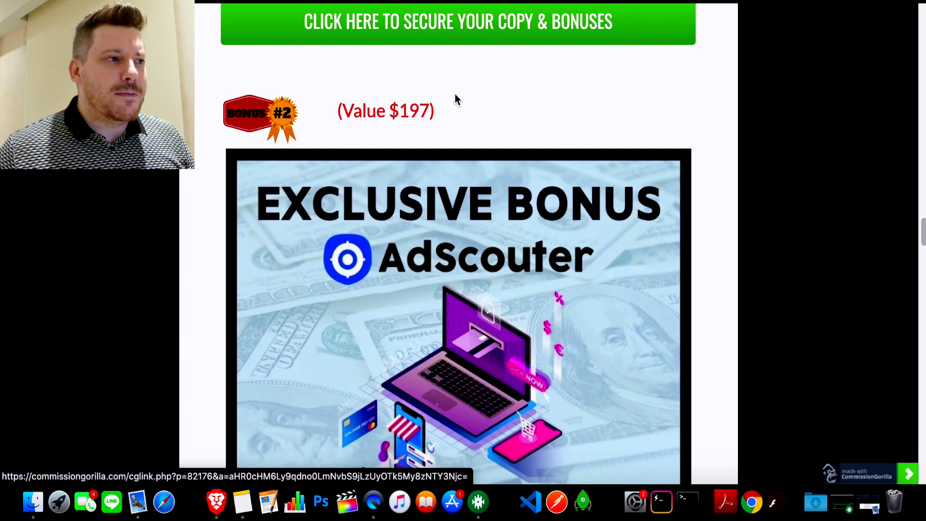
pyautogui.scroll(1, 455, 99)
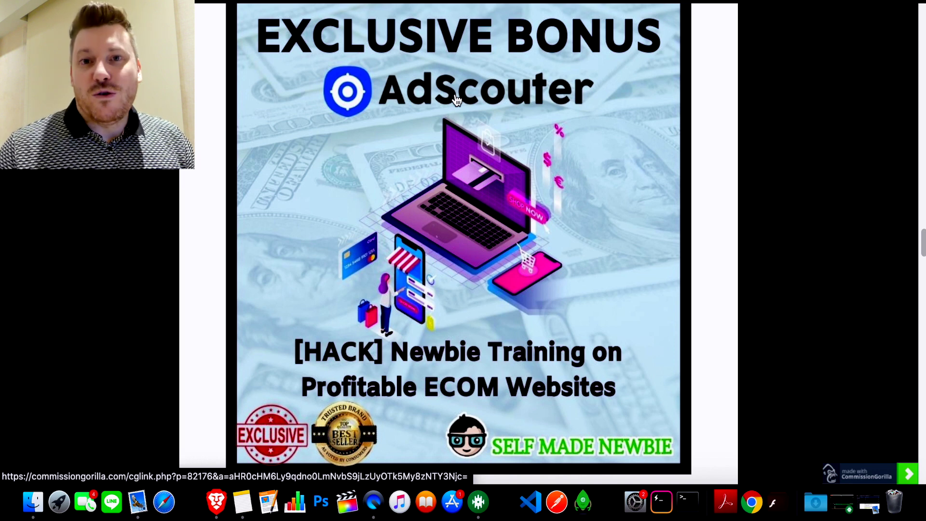
pyautogui.scroll(-10, 457, 100)
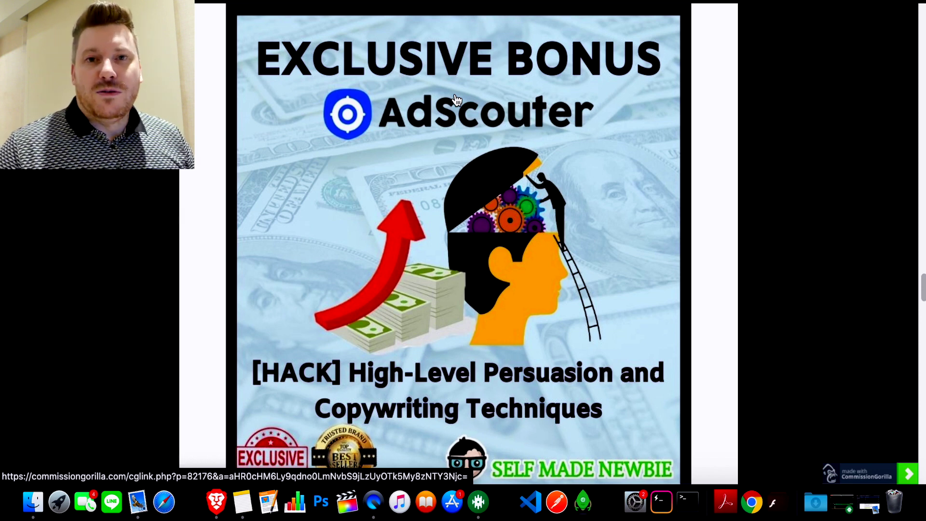
pyautogui.scroll(-10, 457, 100)
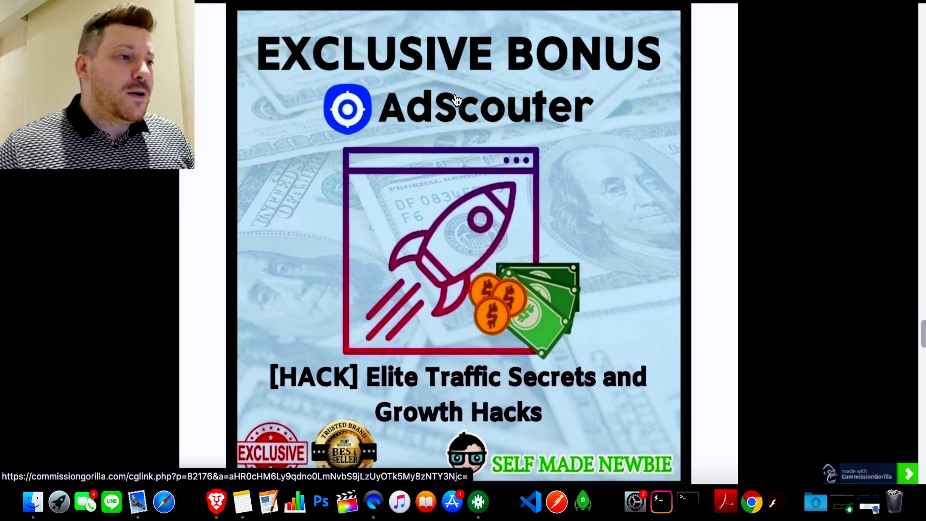
pyautogui.scroll(-12, 457, 100)
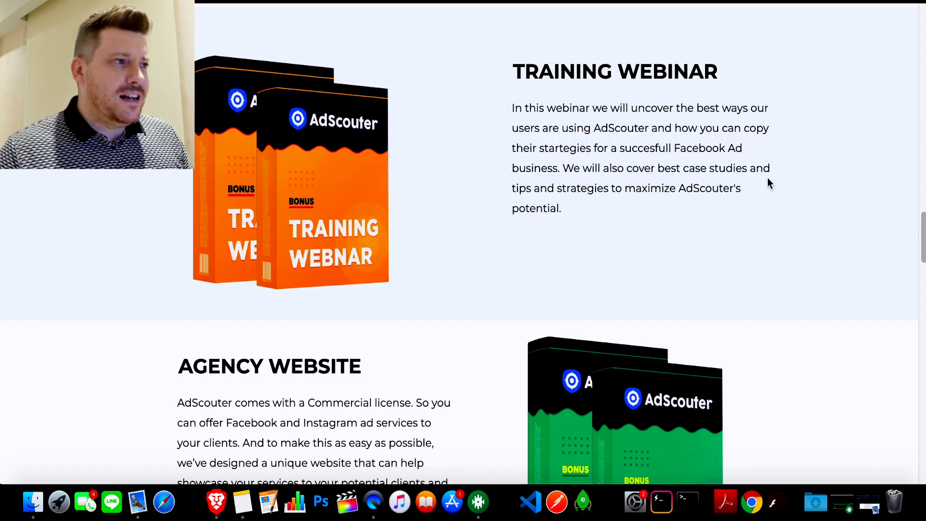
pyautogui.scroll(-4, 768, 180)
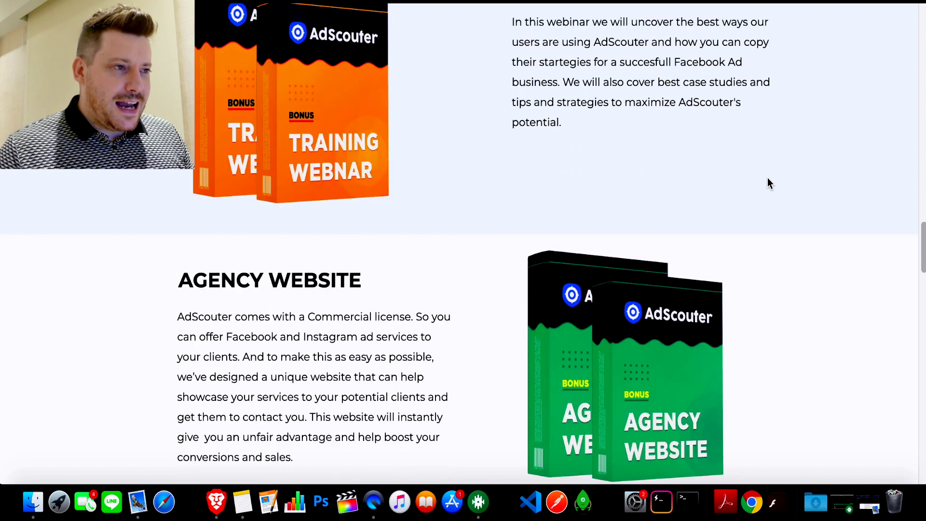
pyautogui.scroll(-12, 769, 183)
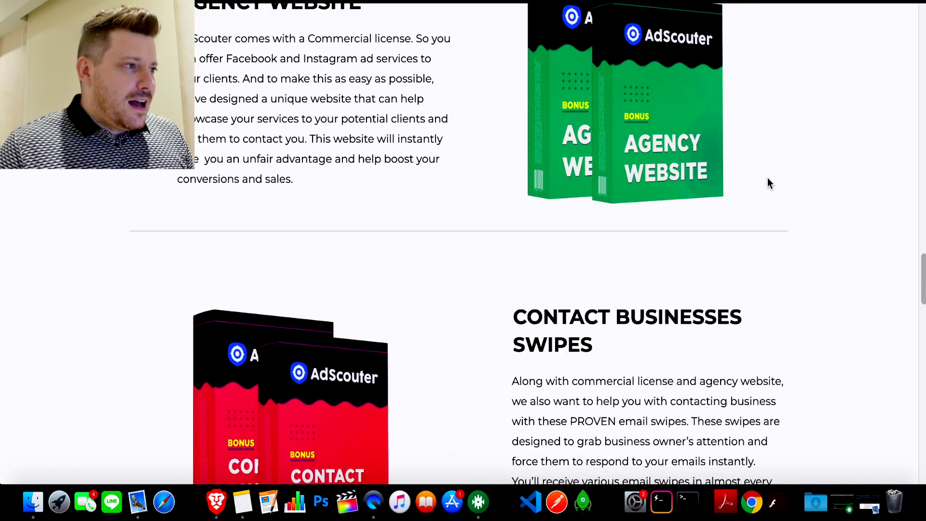
pyautogui.scroll(-5, 768, 183)
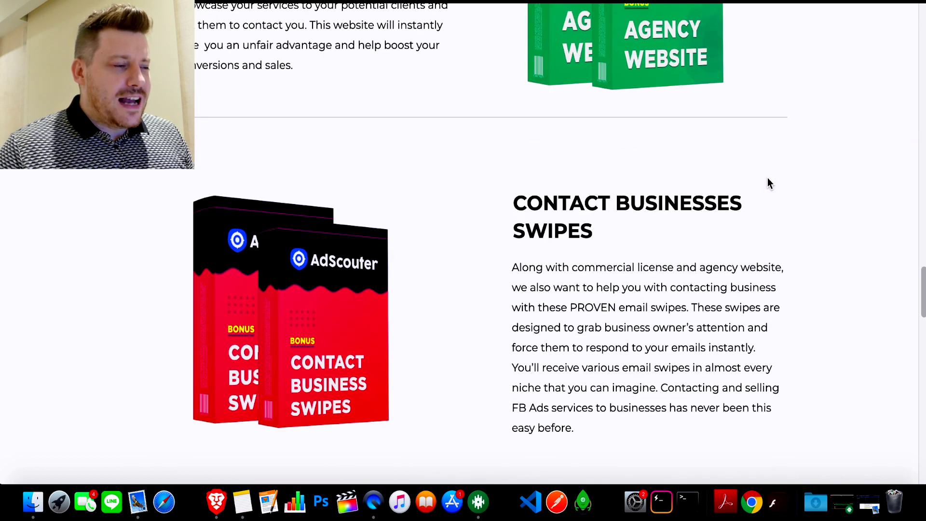
pyautogui.scroll(-3, 768, 180)
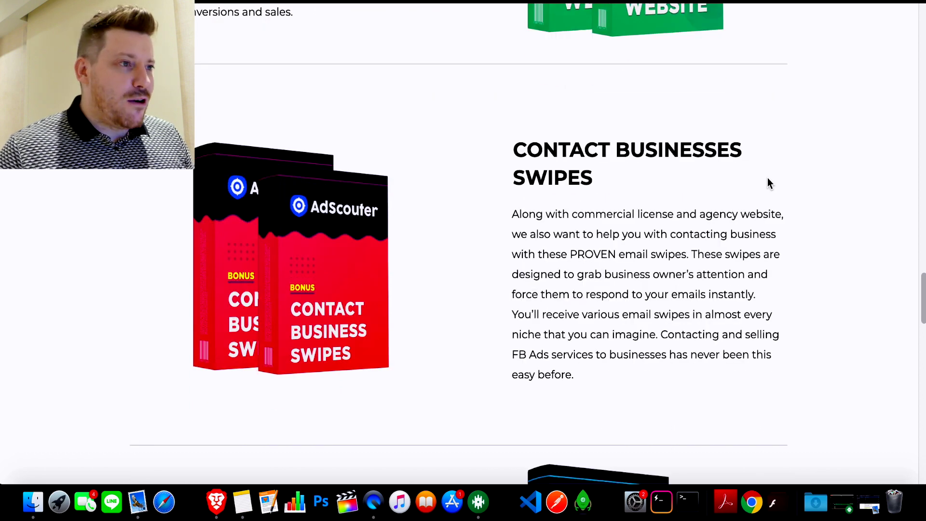
pyautogui.scroll(-15, 770, 183)
pyautogui.scroll(-18, 769, 183)
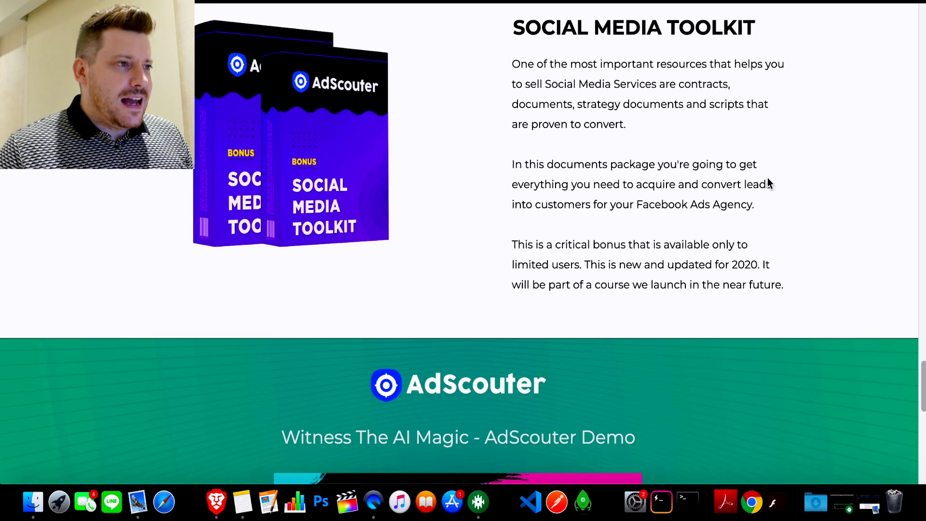
pyautogui.scroll(18, 768, 182)
pyautogui.scroll(20, 769, 183)
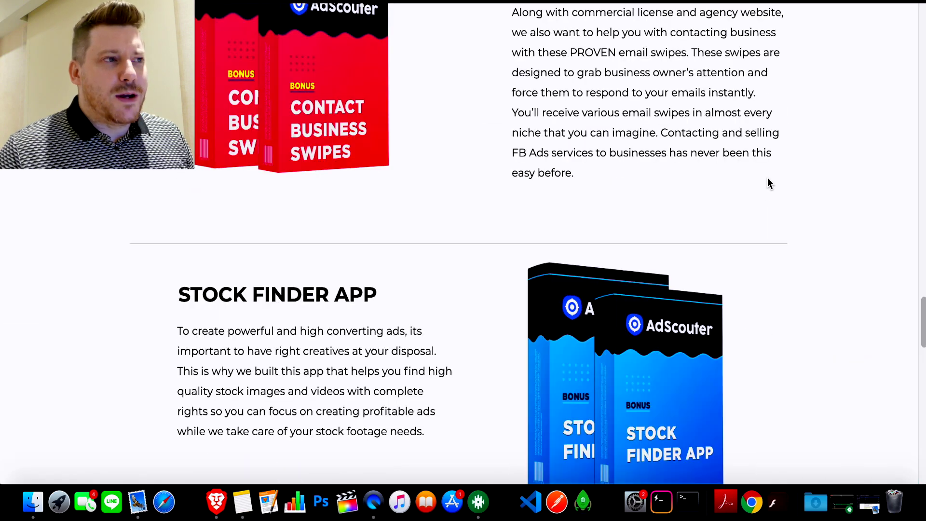
pyautogui.scroll(4, 769, 183)
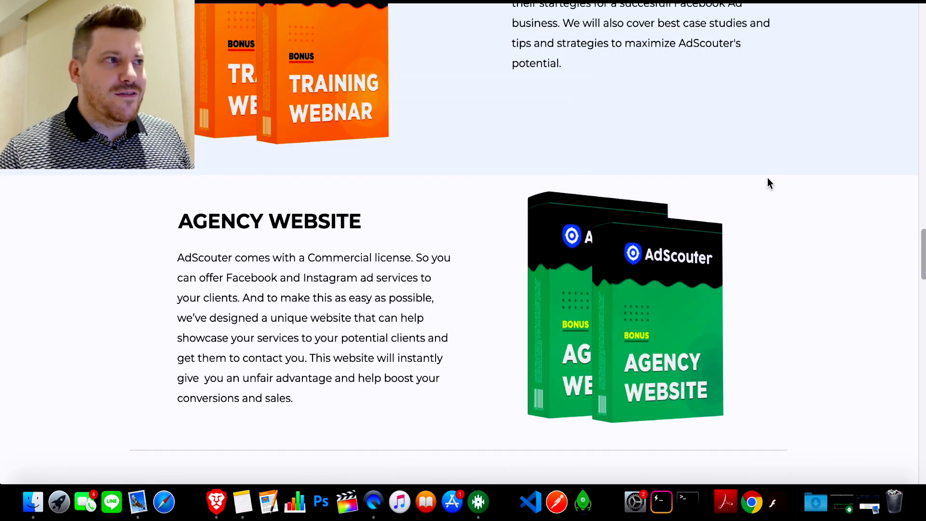
pyautogui.scroll(4, 690, 117)
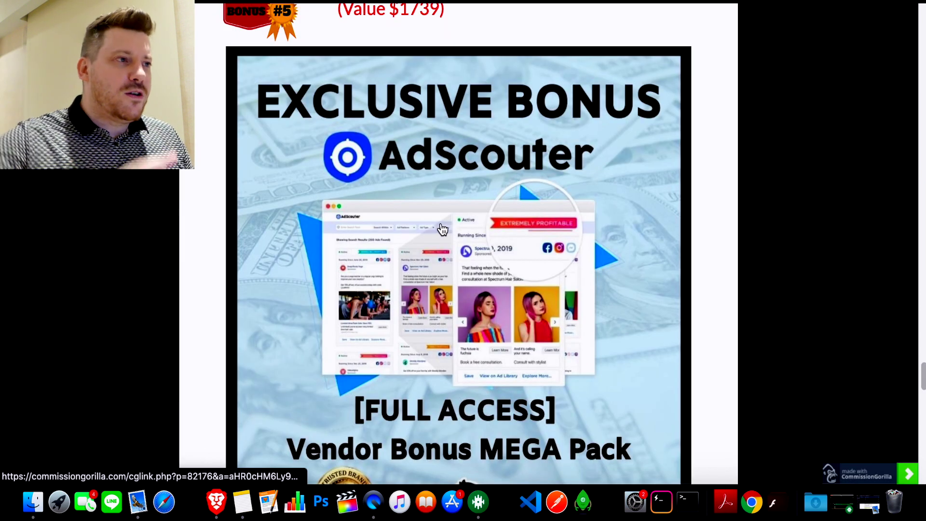
pyautogui.scroll(-10, 447, 220)
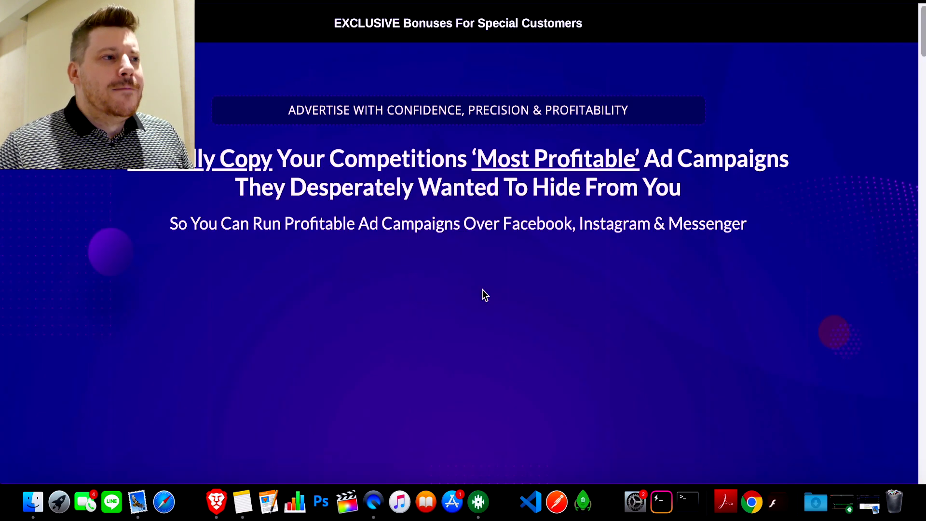
pyautogui.scroll(-15, 482, 290)
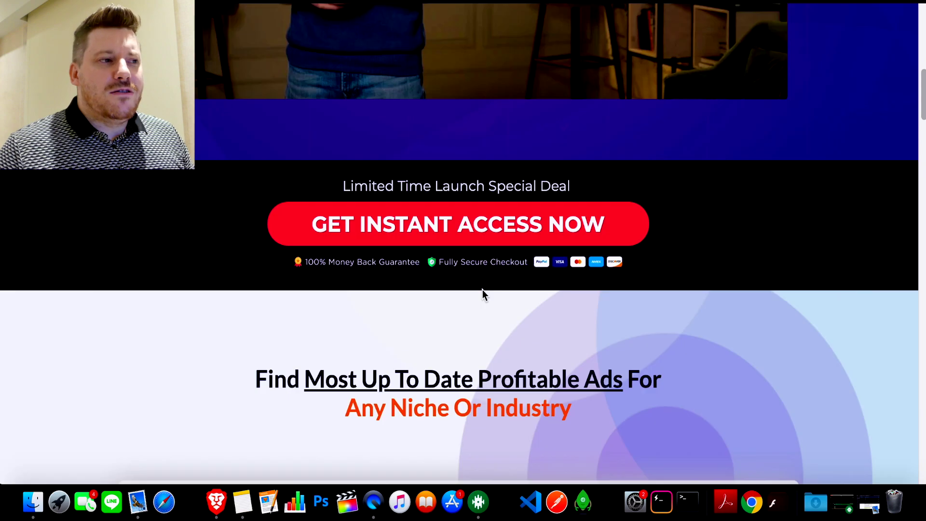
pyautogui.scroll(-15, 484, 294)
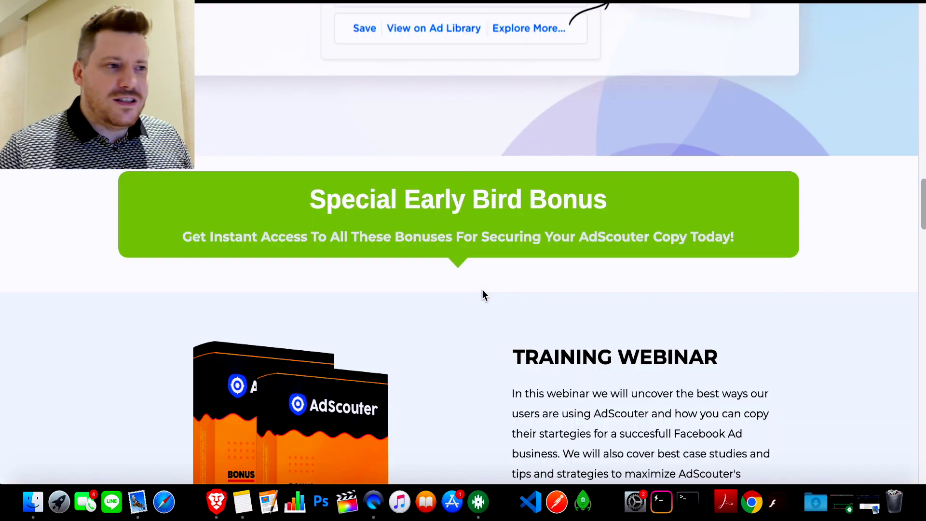
pyautogui.scroll(-20, 484, 294)
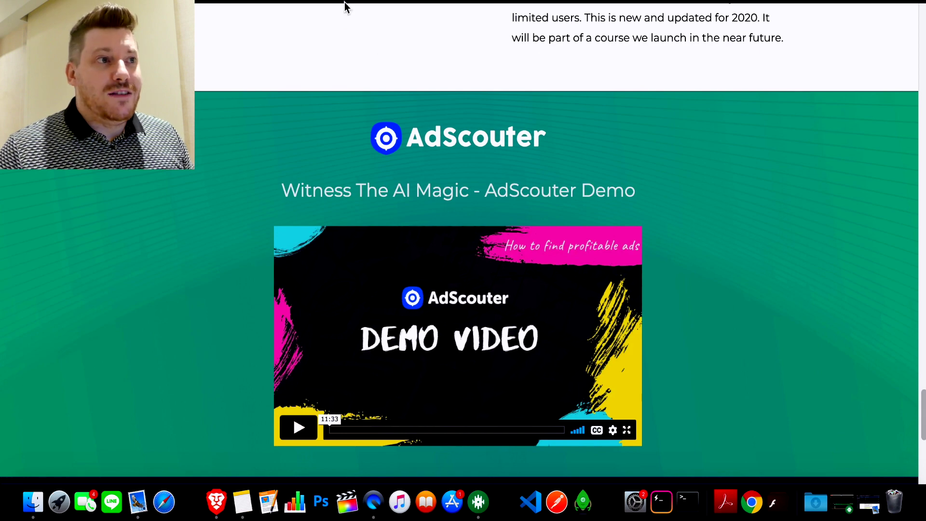
# Scroll the AdScouter bonus page to the expiry countdown and 'Click here to secure your copy' button.
pyautogui.click(344, 2)
pyautogui.scroll(-7, 450, 206)
pyautogui.scroll(-3, 450, 206)
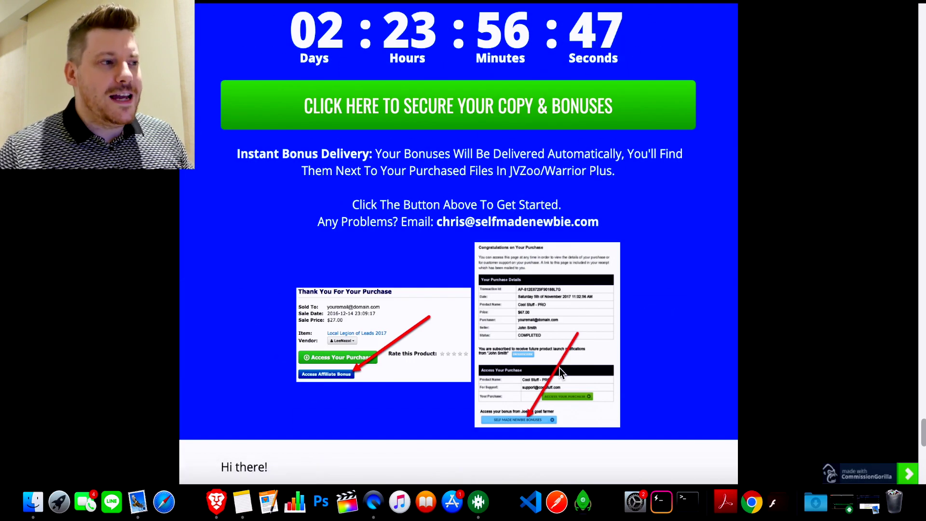
pyautogui.scroll(-1, 574, 387)
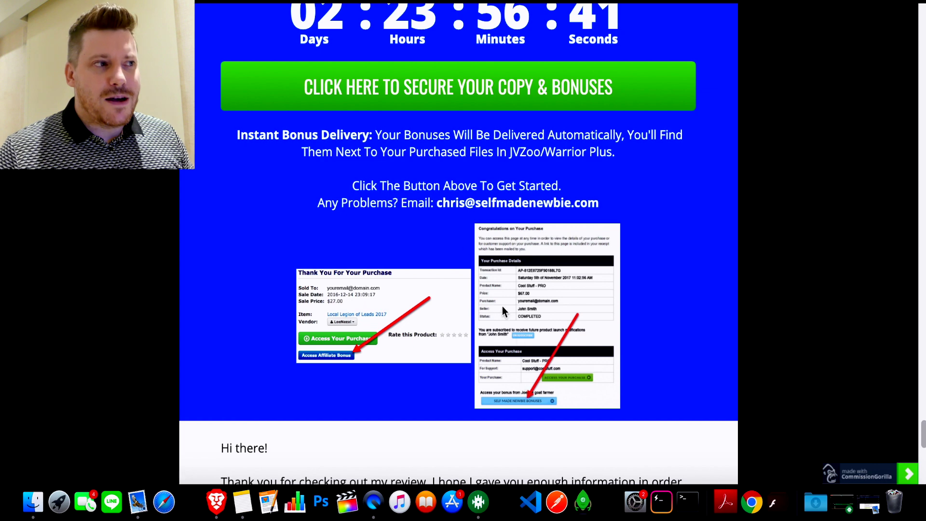
pyautogui.scroll(5, 434, 62)
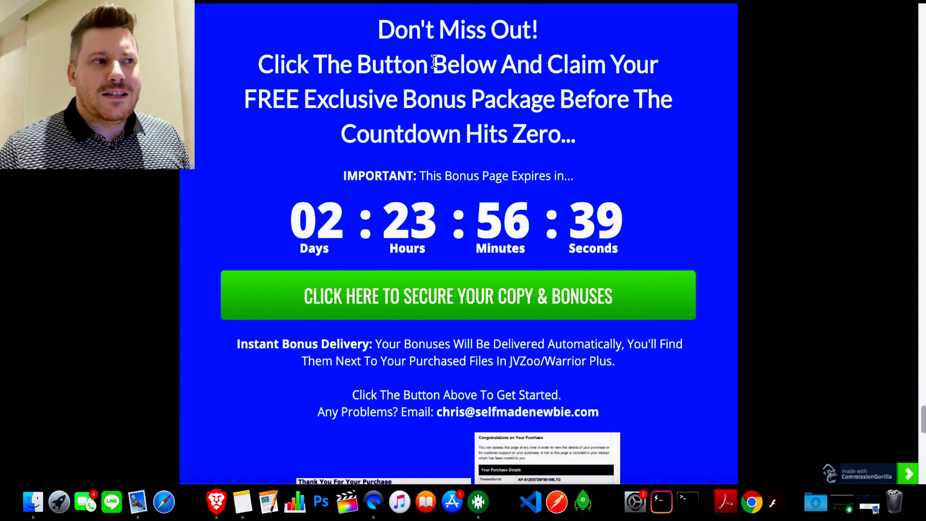
pyautogui.scroll(-2, 445, 172)
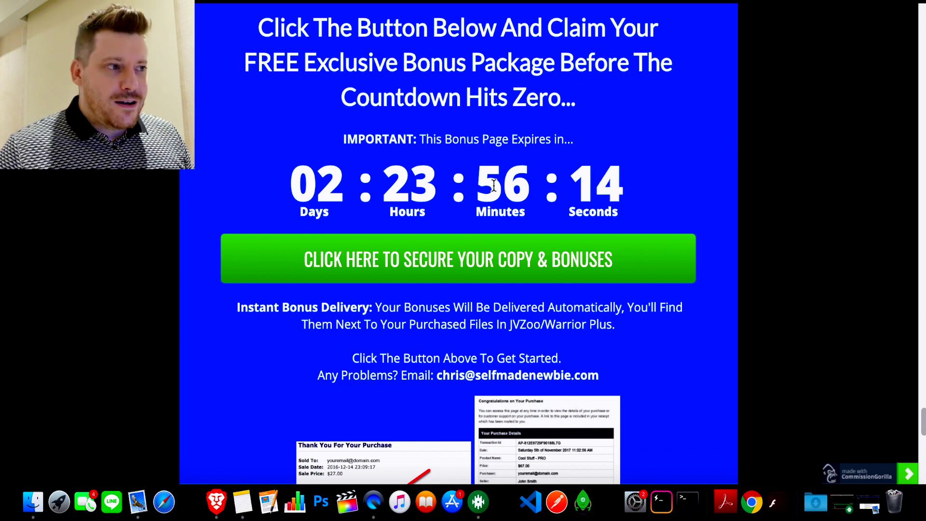
pyautogui.scroll(-1, 515, 328)
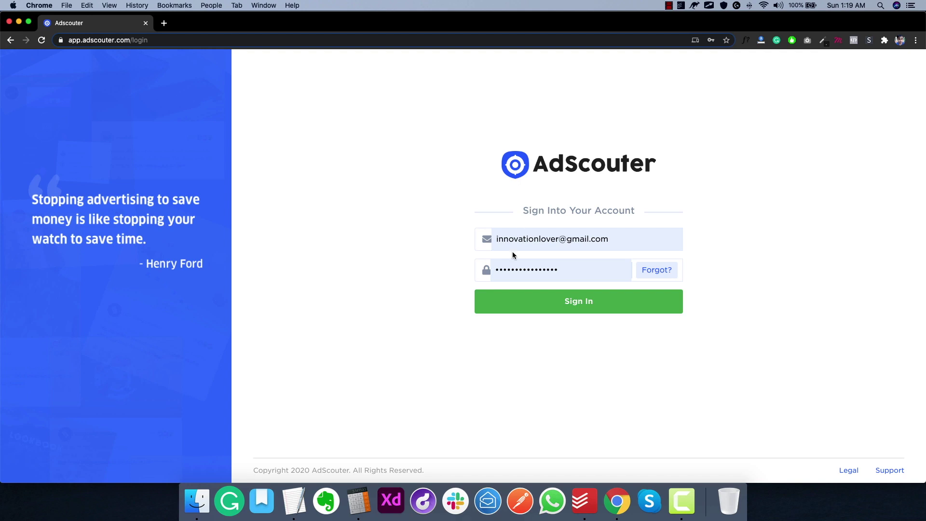
# Sign in to AdScouter with the saved credentials.
pyautogui.click(505, 303)
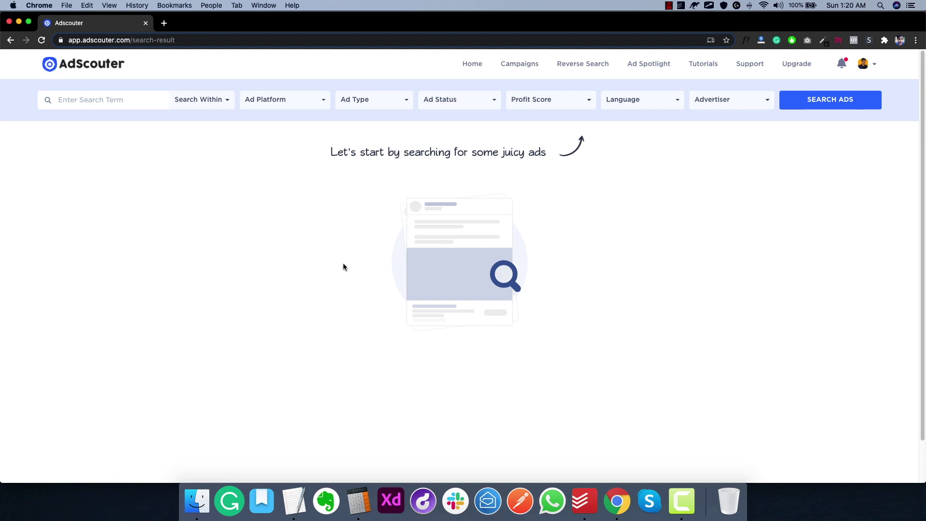
pyautogui.click(78, 99)
pyautogui.click(69, 92)
pyautogui.click(200, 102)
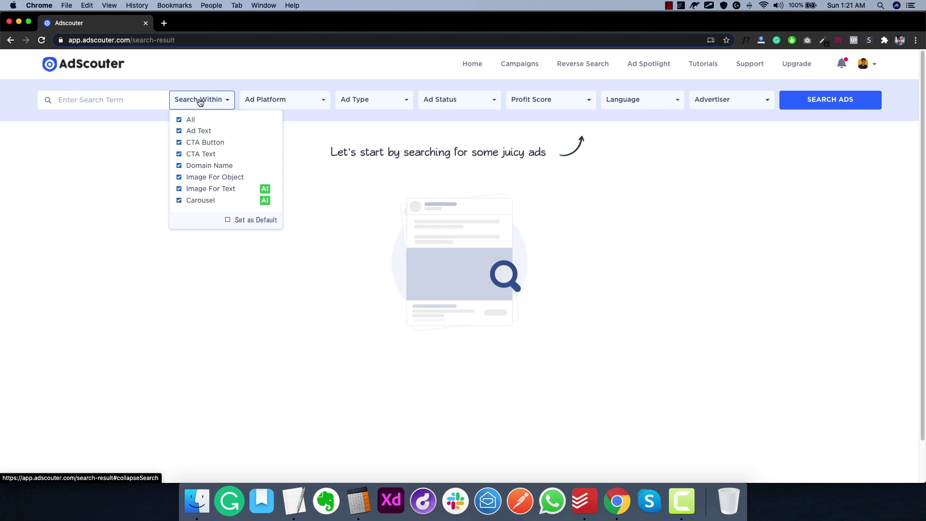
pyautogui.click(200, 102)
pyautogui.click(253, 99)
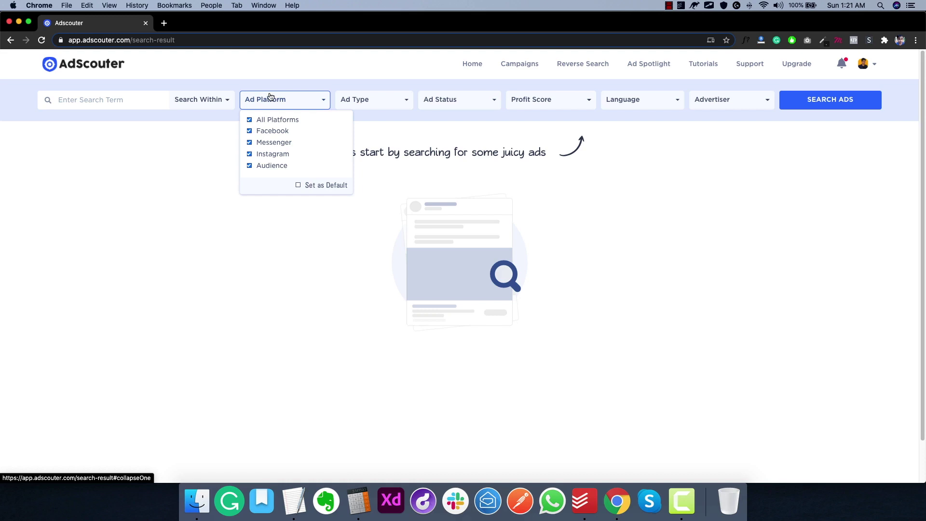
pyautogui.click(353, 100)
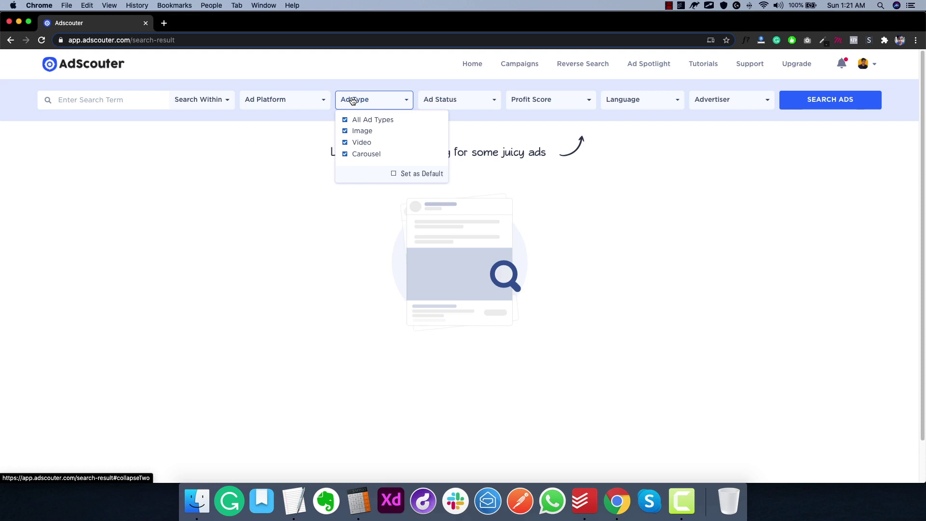
# Close Ad Type and review the Ad Status, Profit Score and Language filter options.
pyautogui.click(353, 100)
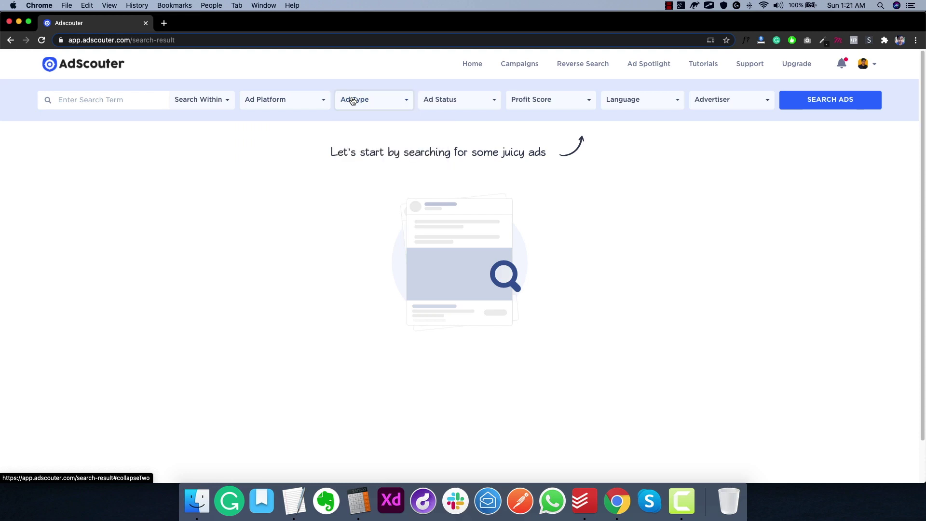
pyautogui.click(431, 102)
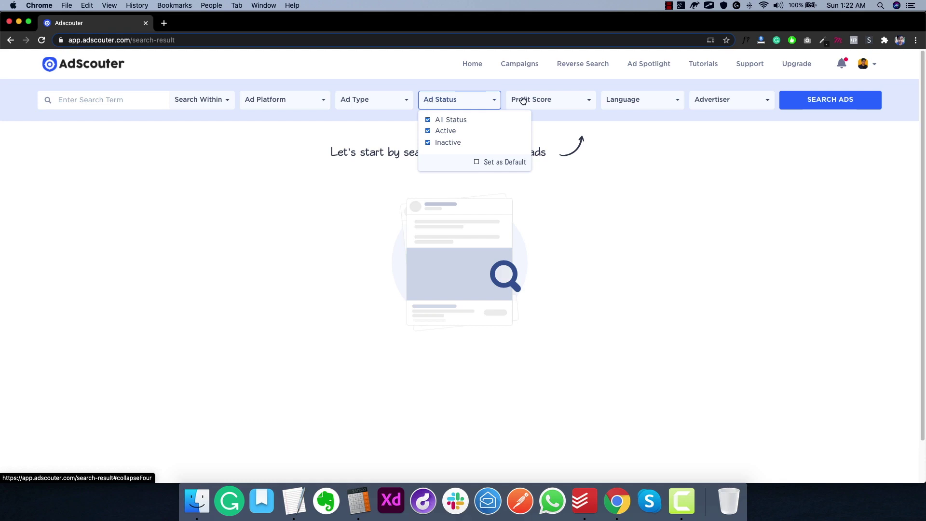
pyautogui.click(556, 95)
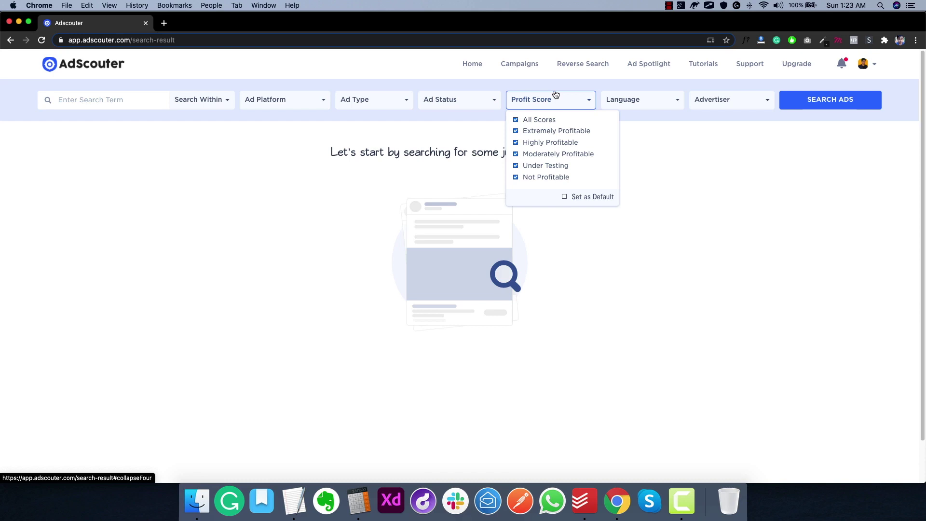
pyautogui.click(625, 99)
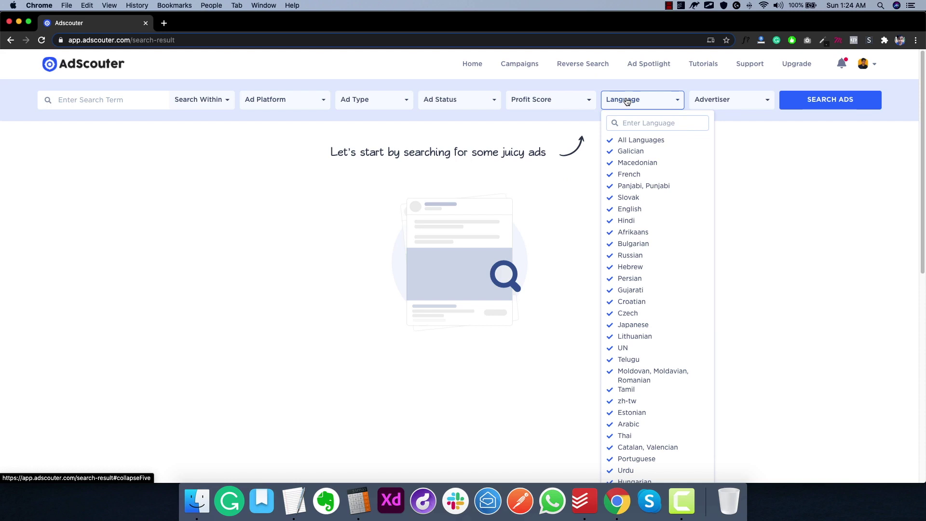
# Review the Language and Advertiser filter lists, then close them.
pyautogui.click(627, 101)
pyautogui.click(707, 101)
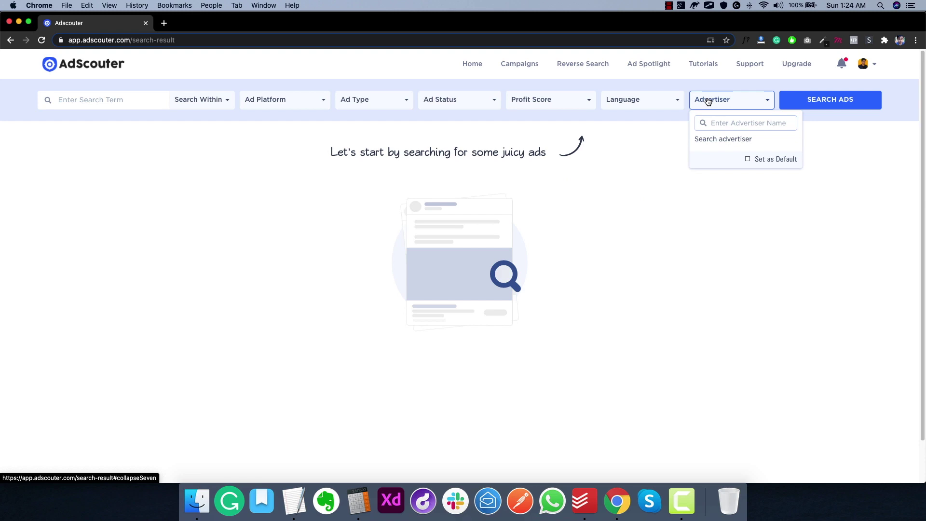
pyautogui.click(708, 101)
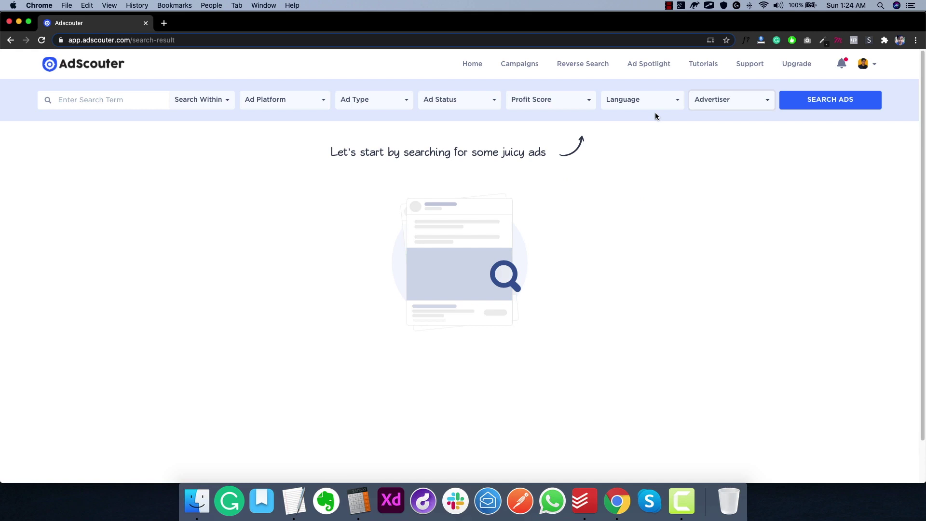
# Search ads for 'gym'.
pyautogui.click(114, 100)
pyautogui.write('gy')
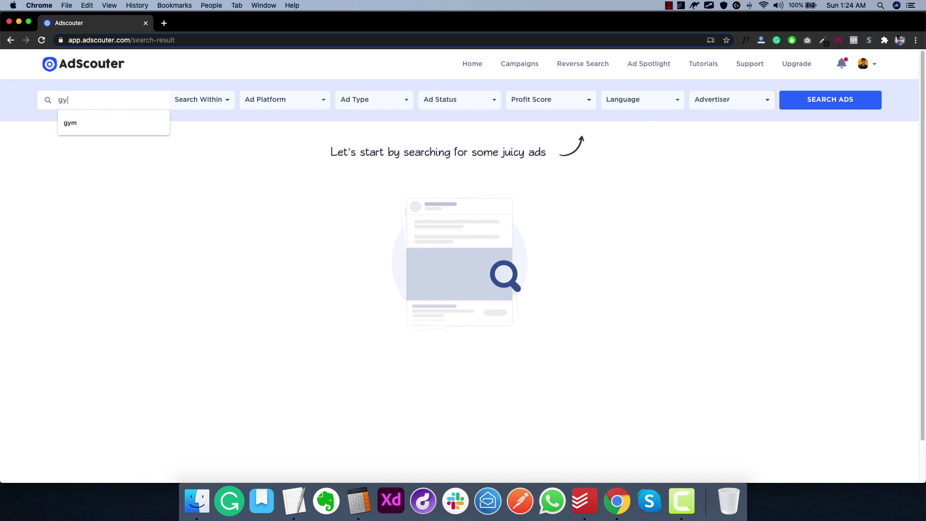
pyautogui.write('m')
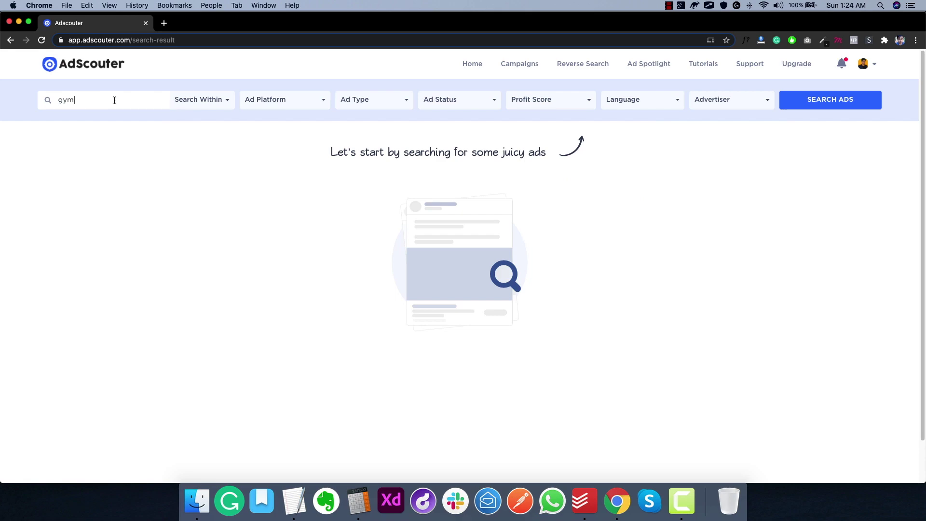
pyautogui.click(828, 105)
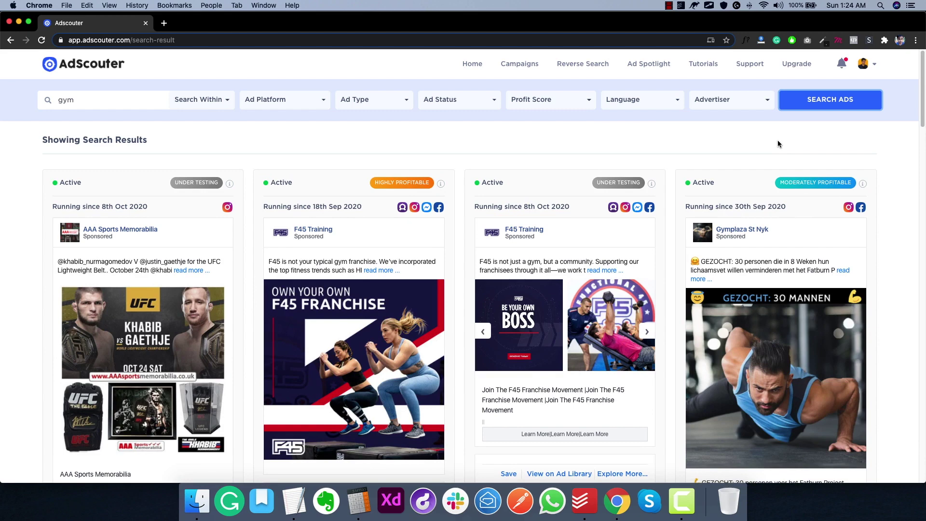
# Review the Search Within choices and scroll down through the gym results.
pyautogui.click(201, 102)
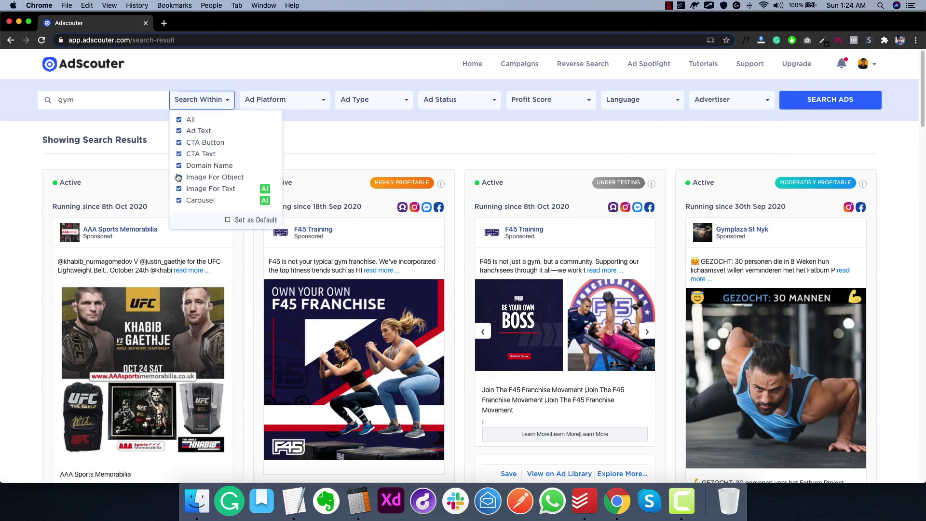
pyautogui.click(200, 106)
pyautogui.scroll(-1, 16, 188)
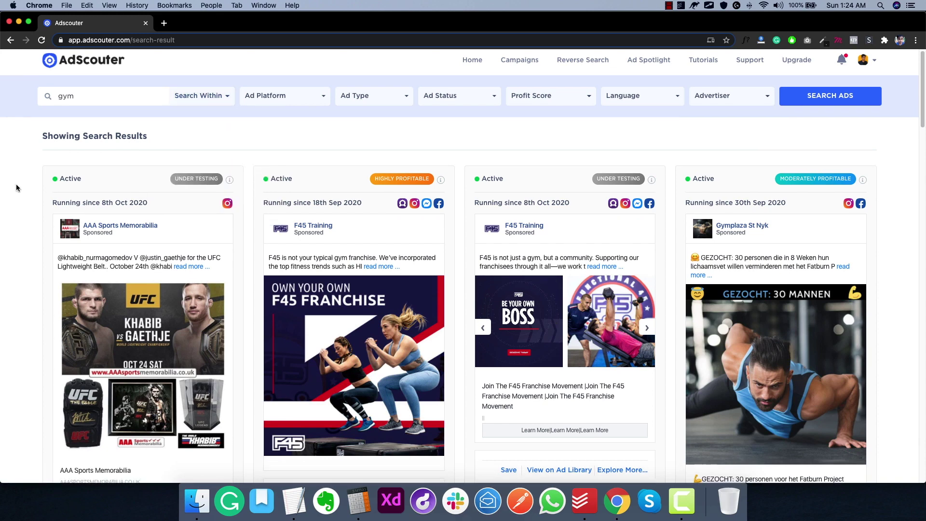
pyautogui.scroll(-2, 16, 188)
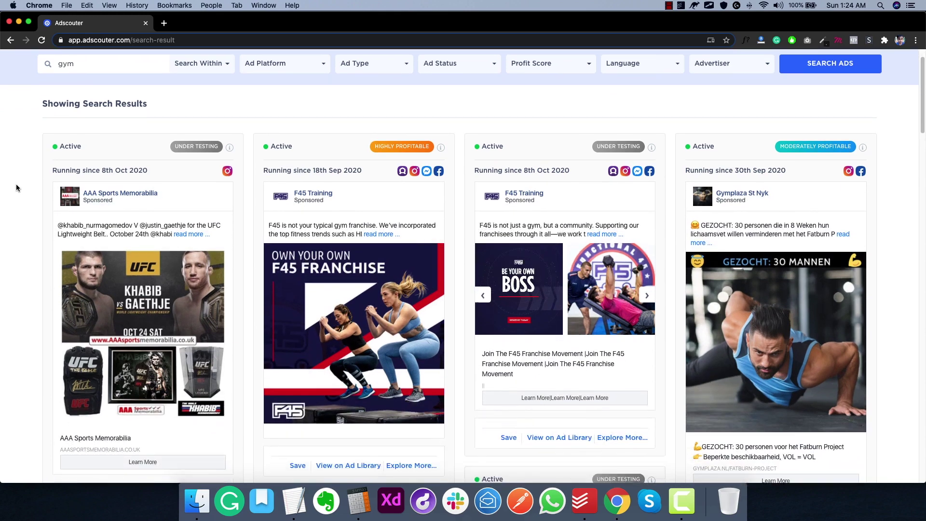
pyautogui.scroll(-2, 16, 188)
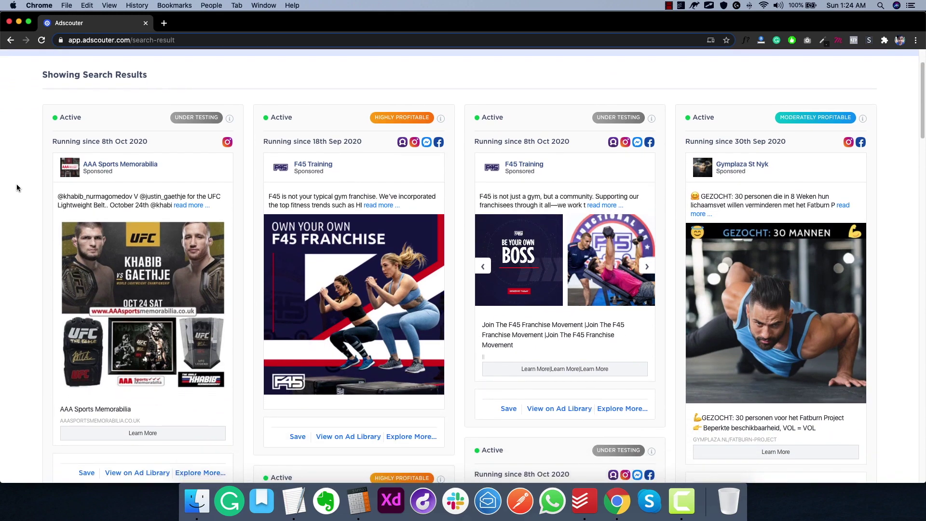
pyautogui.scroll(-1, 19, 188)
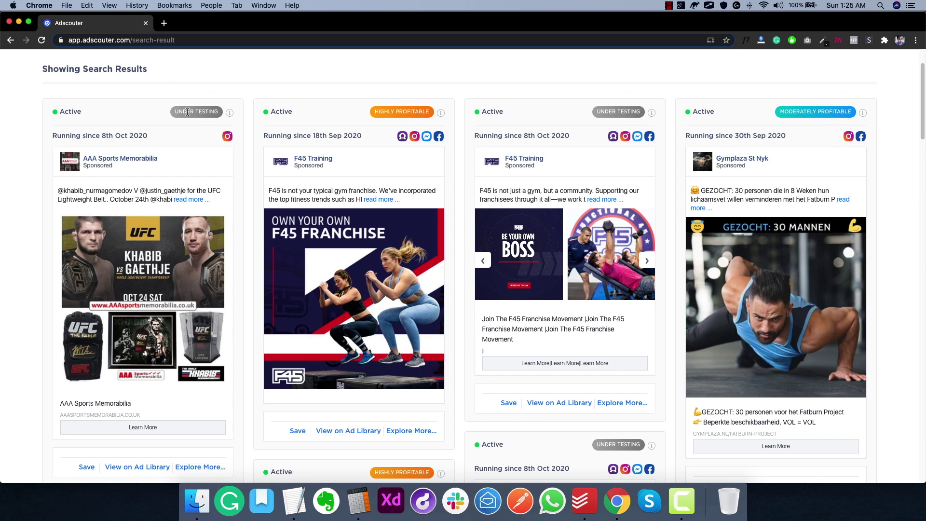
pyautogui.moveTo(175, 111); pyautogui.dragTo(205, 109)
pyautogui.click(206, 110)
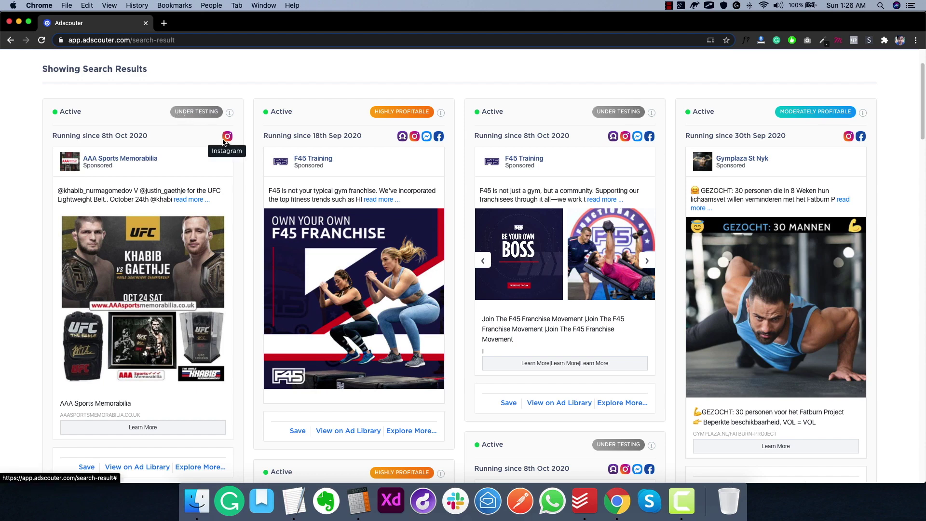
pyautogui.moveTo(317, 160)
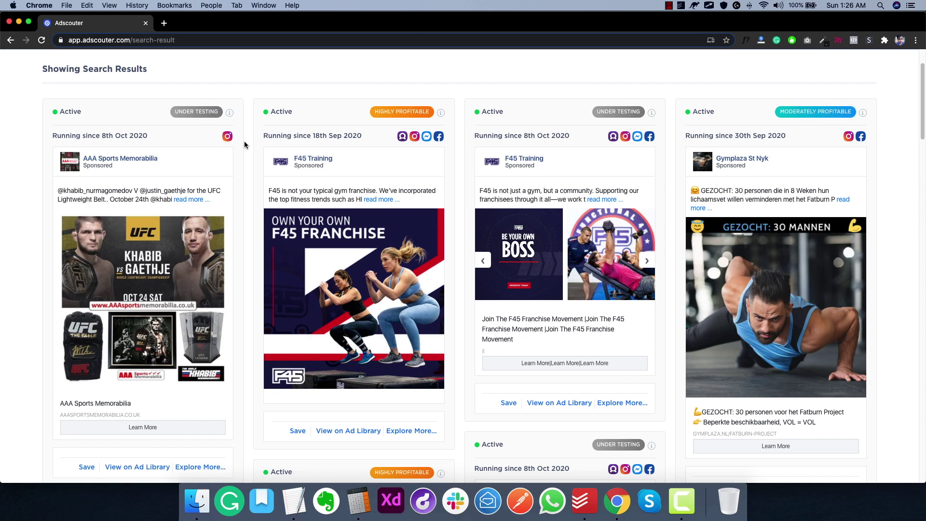
pyautogui.scroll(-1, 244, 141)
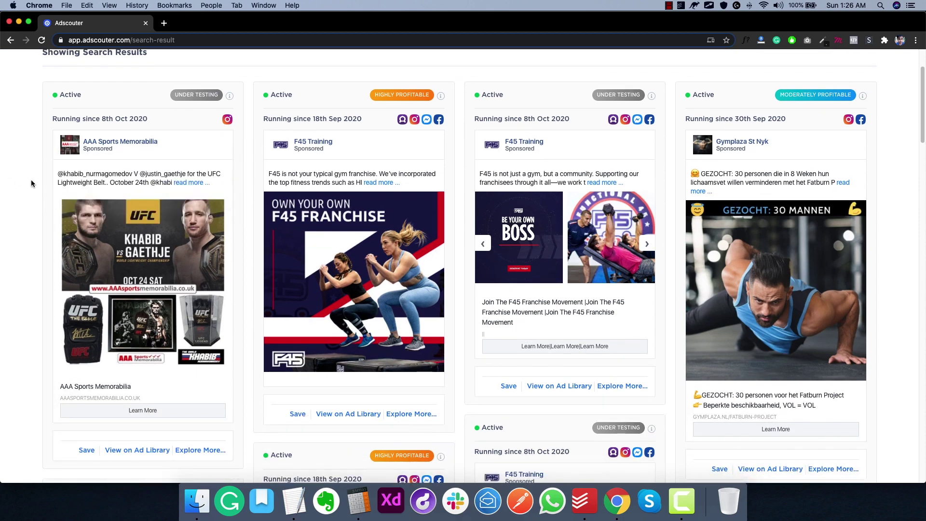
pyautogui.click(180, 184)
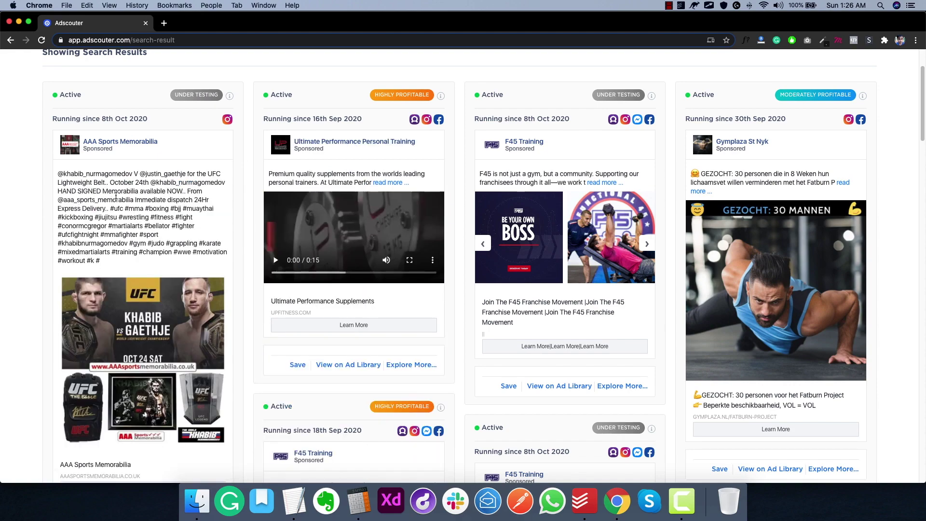
# Browse the gym results and open the Gymplaza St Nyk ad's detailed view.
pyautogui.scroll(-1, 117, 198)
pyautogui.scroll(-6, 118, 198)
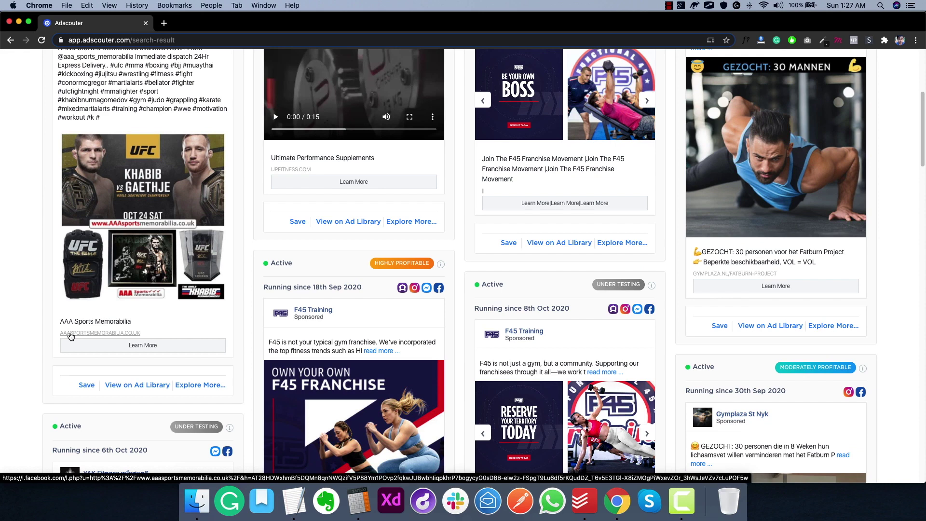
pyautogui.scroll(-2, 37, 338)
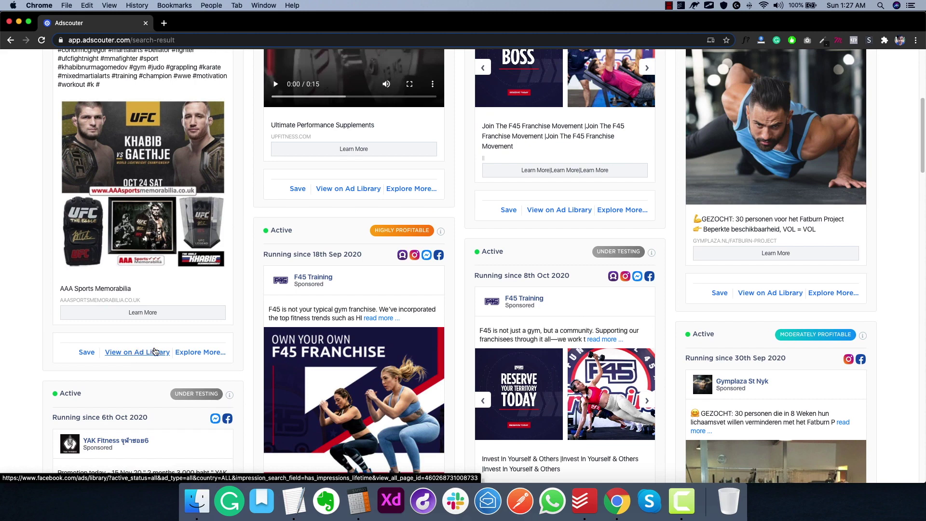
pyautogui.scroll(1, 185, 351)
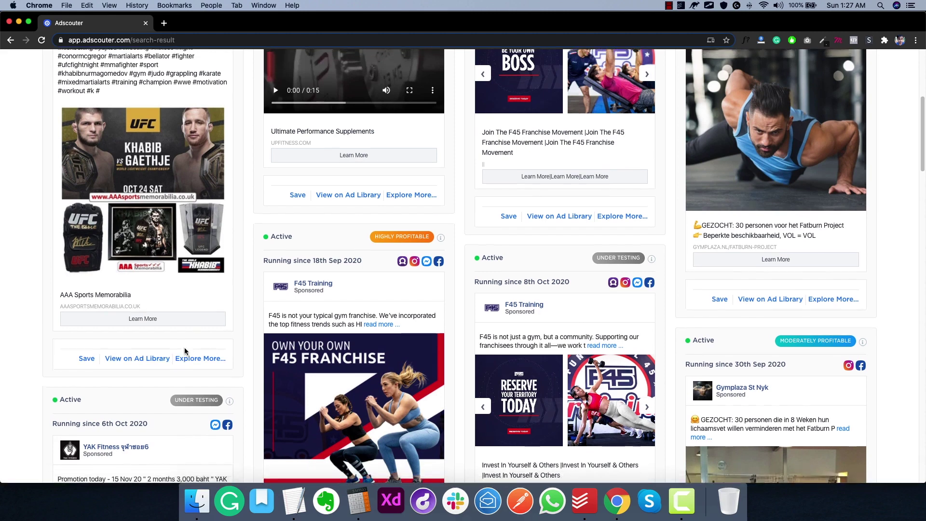
pyautogui.scroll(5, 185, 351)
pyautogui.scroll(-3, 844, 208)
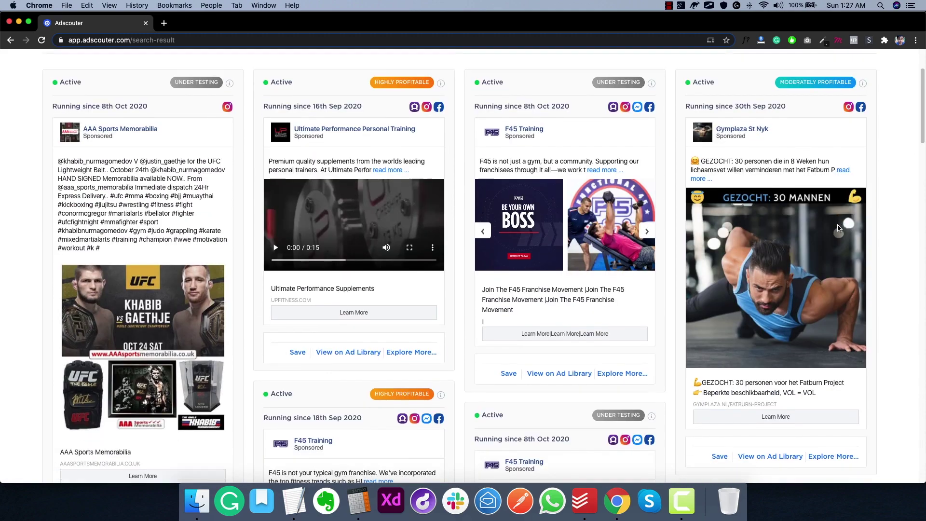
pyautogui.click(824, 380)
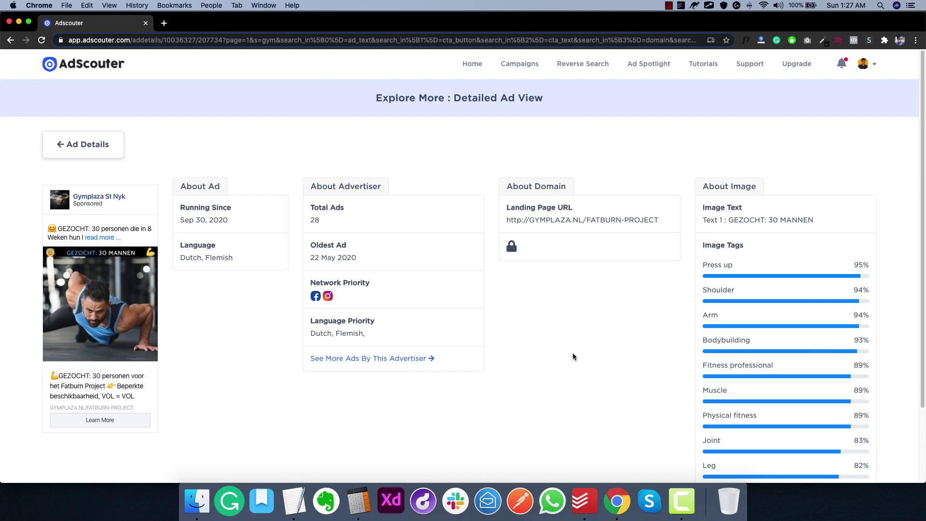
# Examine the ad's Dutch language, Language Priority and 'Press up' image tag, then return to results.
pyautogui.scroll(-1, 570, 351)
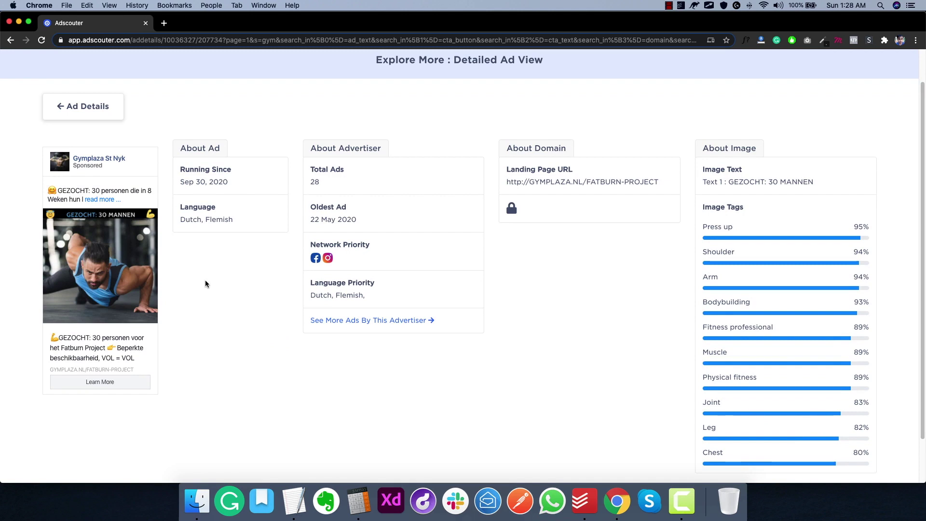
pyautogui.doubleClick(187, 219)
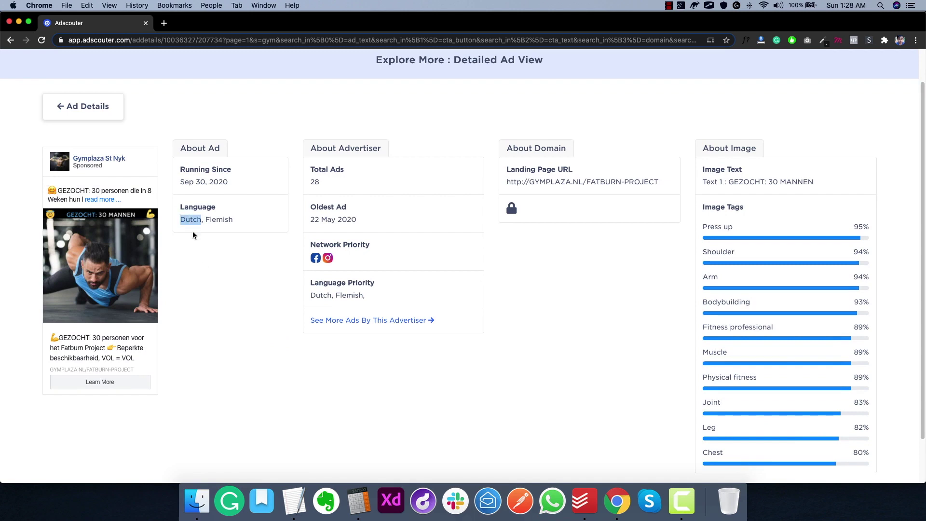
pyautogui.click(193, 235)
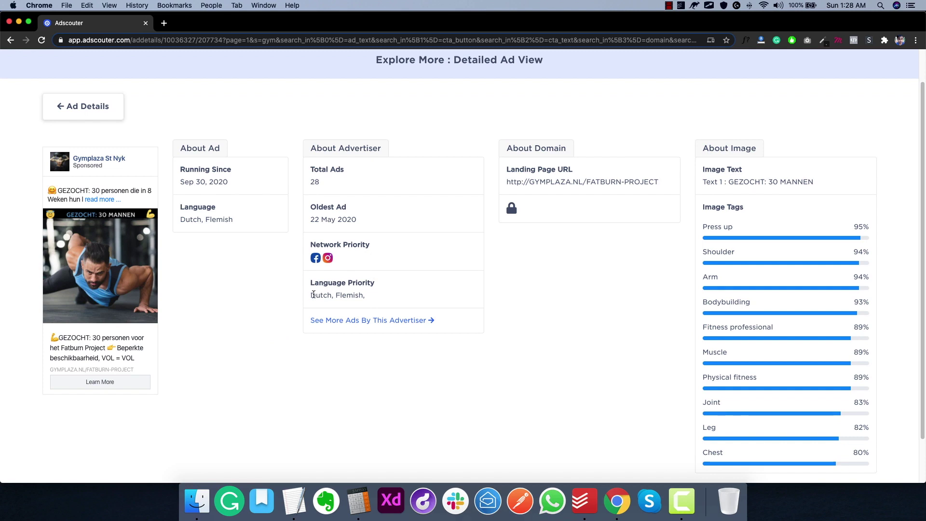
pyautogui.moveTo(327, 293); pyautogui.dragTo(314, 295)
pyautogui.click(316, 295)
pyautogui.moveTo(710, 226); pyautogui.dragTo(722, 252)
pyautogui.click(711, 279)
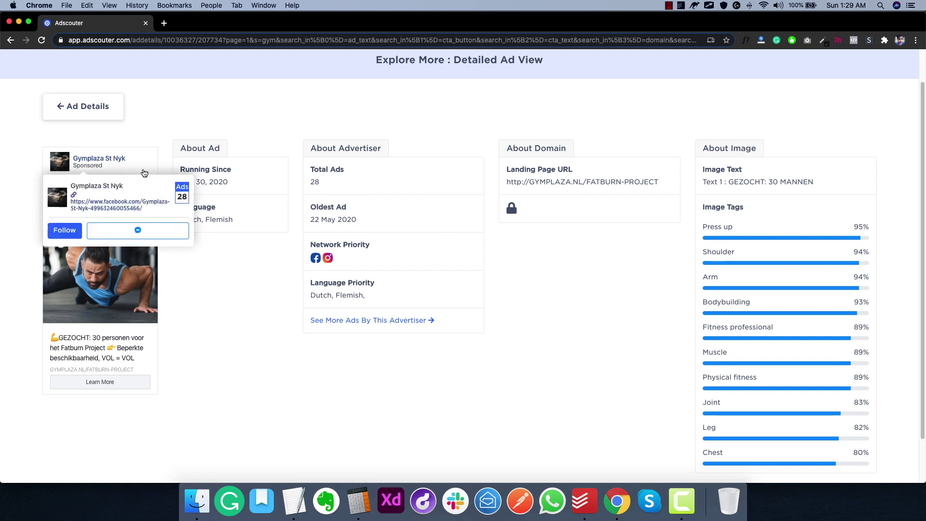
pyautogui.scroll(2, 143, 139)
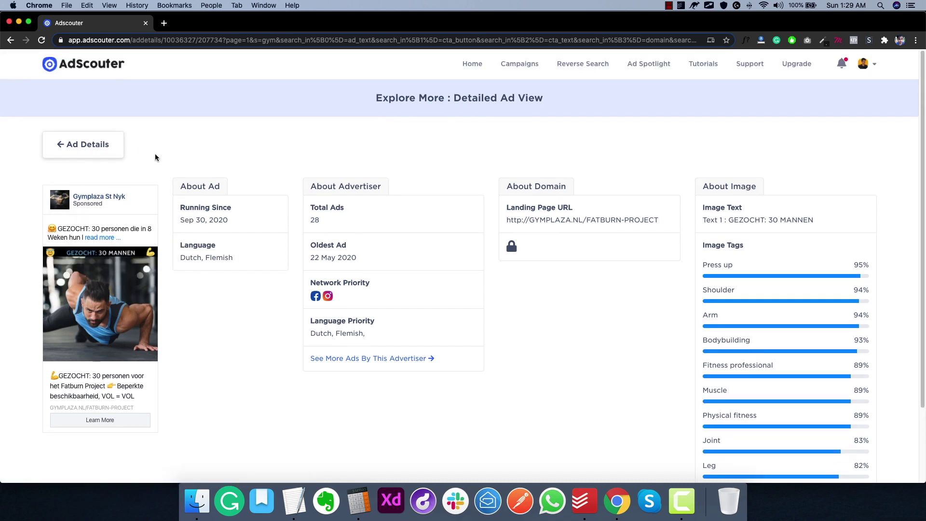
pyautogui.click(105, 151)
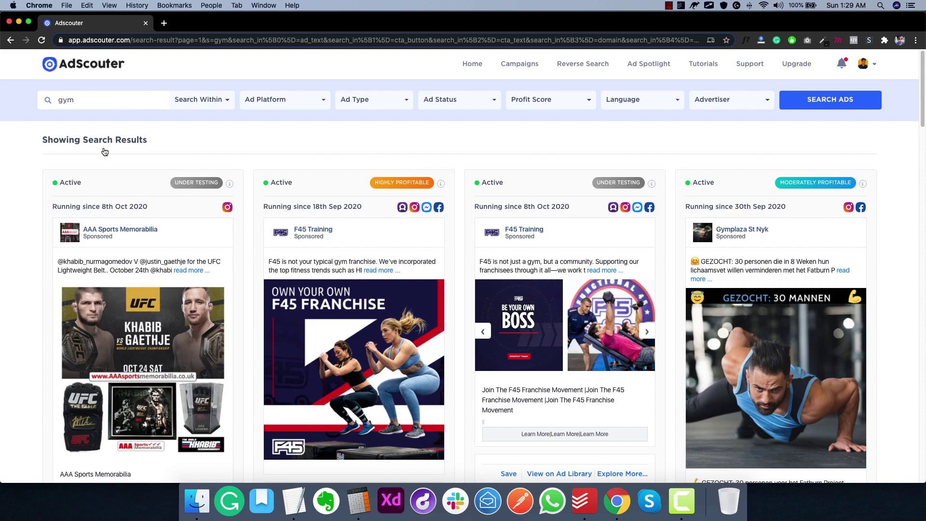
# Browse the gym results and advance the F45 ad carousel three images.
pyautogui.scroll(-10, 23, 180)
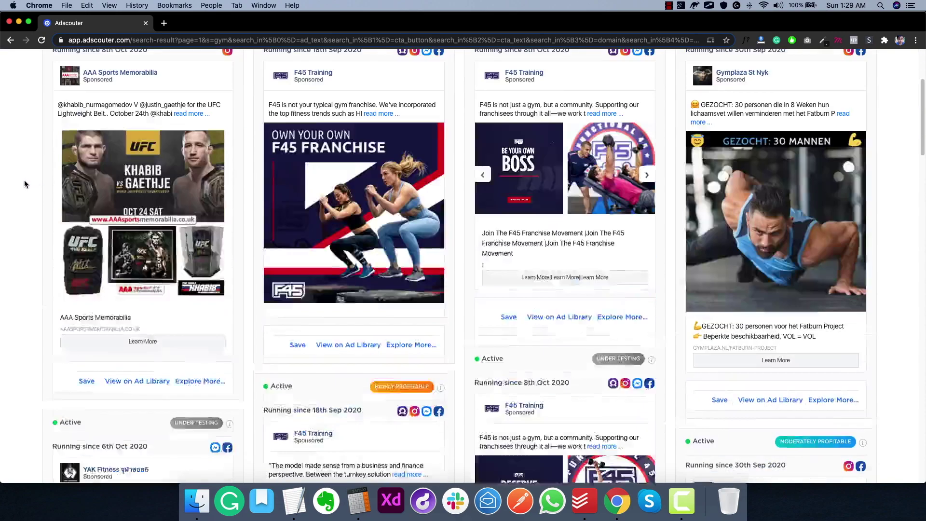
pyautogui.scroll(-7, 25, 179)
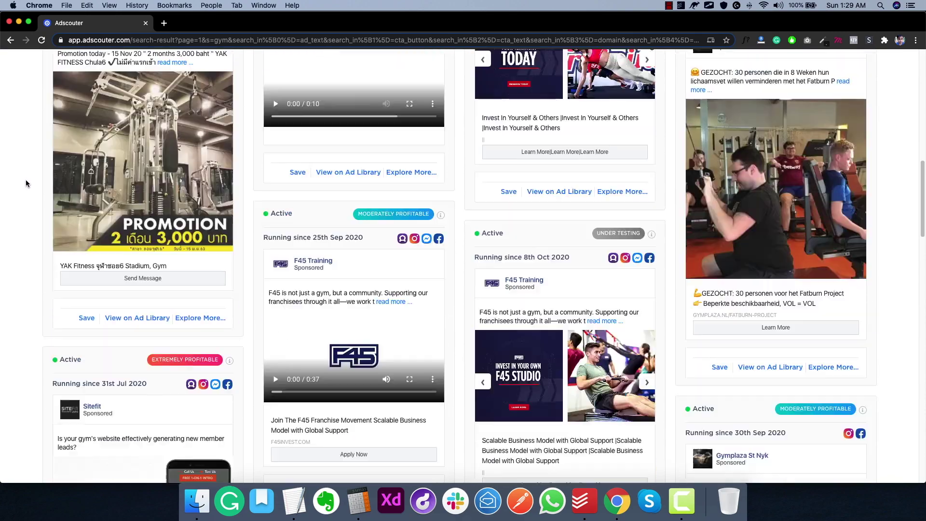
pyautogui.scroll(6, 25, 179)
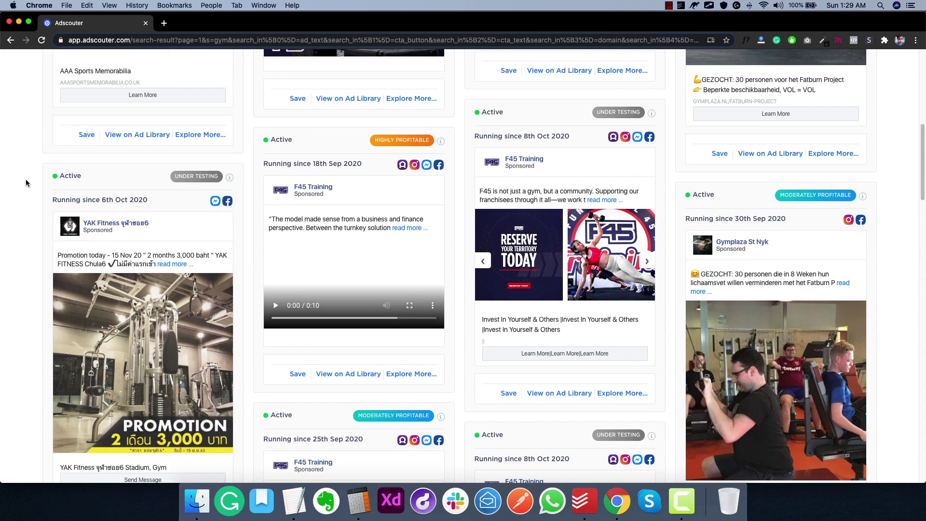
pyautogui.click(647, 262)
pyautogui.click(647, 262)
pyautogui.click(647, 262)
# Scroll back to the top and show the Profit Score filter choices.
pyautogui.scroll(-6, 50, 296)
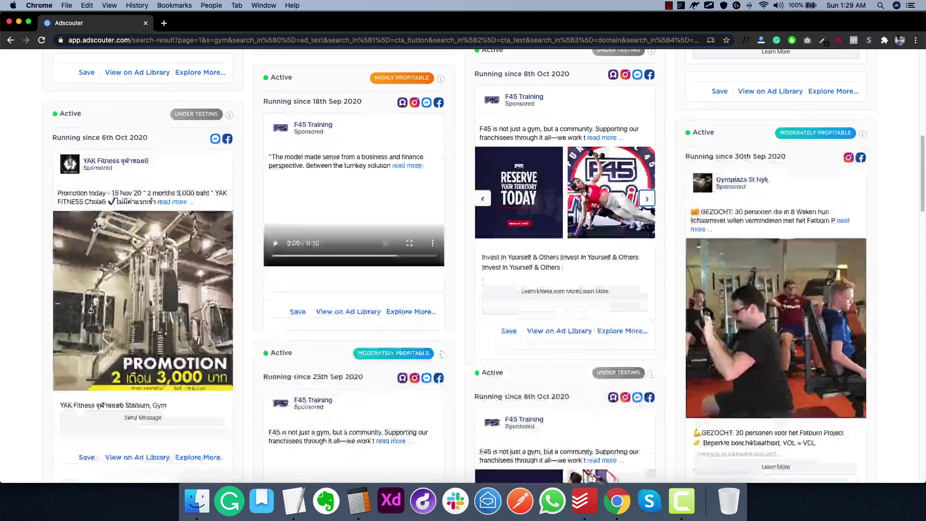
pyautogui.scroll(-7, 51, 293)
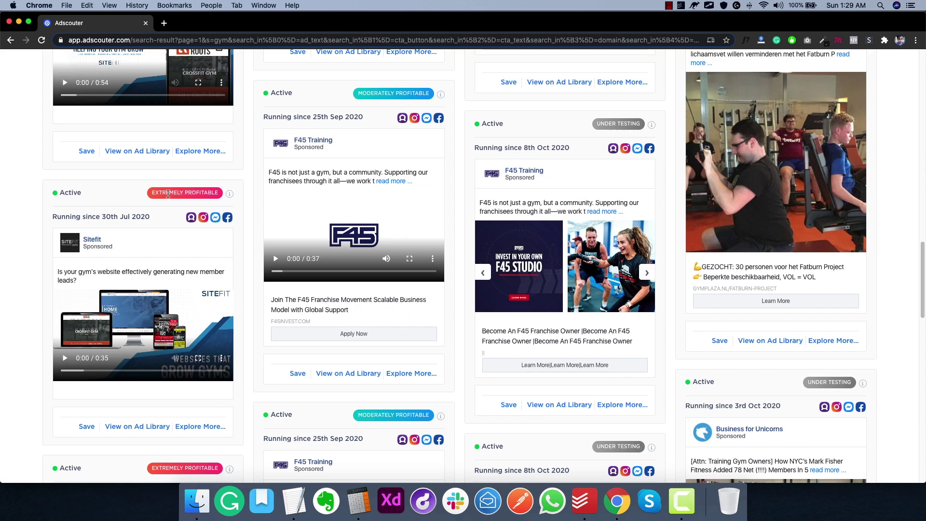
pyautogui.scroll(8, 33, 207)
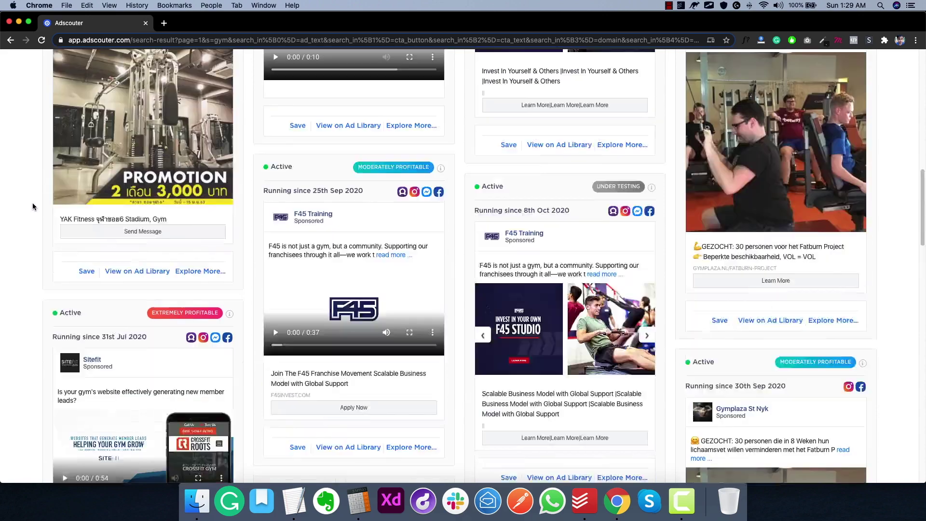
pyautogui.scroll(10, 33, 207)
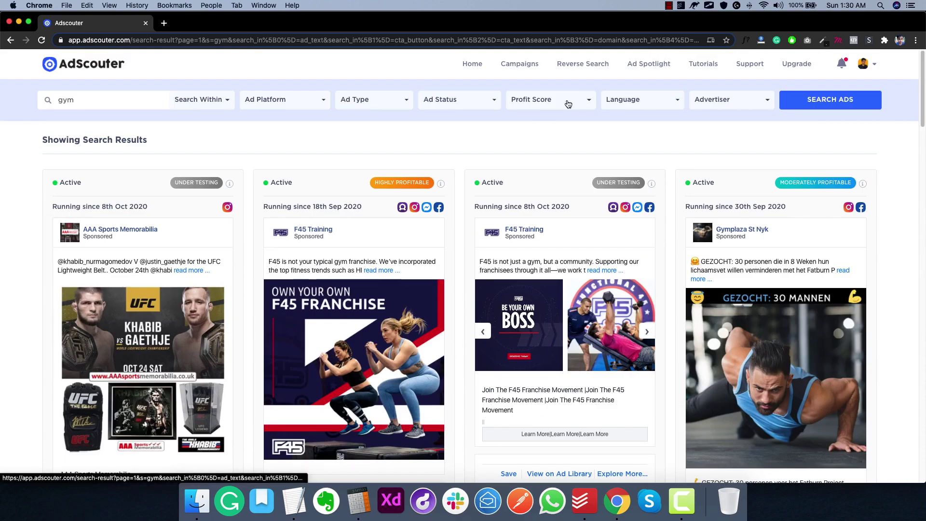
pyautogui.click(568, 104)
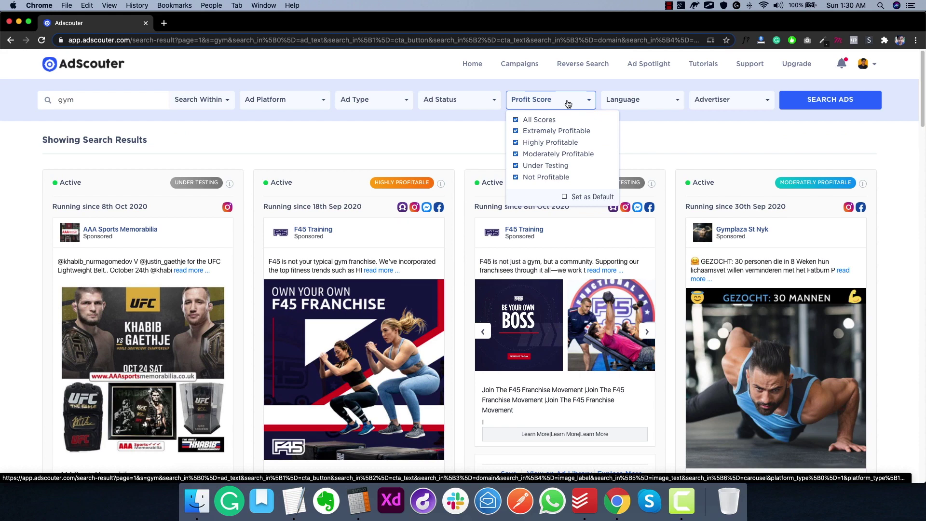
pyautogui.click(568, 104)
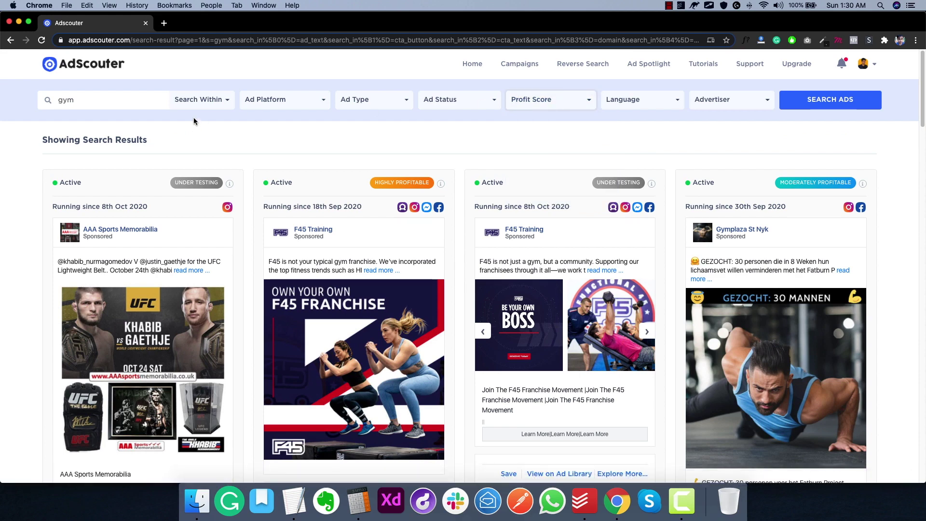
pyautogui.doubleClick(137, 103)
# Search for 'shopify' with matching limited to the Domain Name.
pyautogui.write('shopify')
pyautogui.click(203, 102)
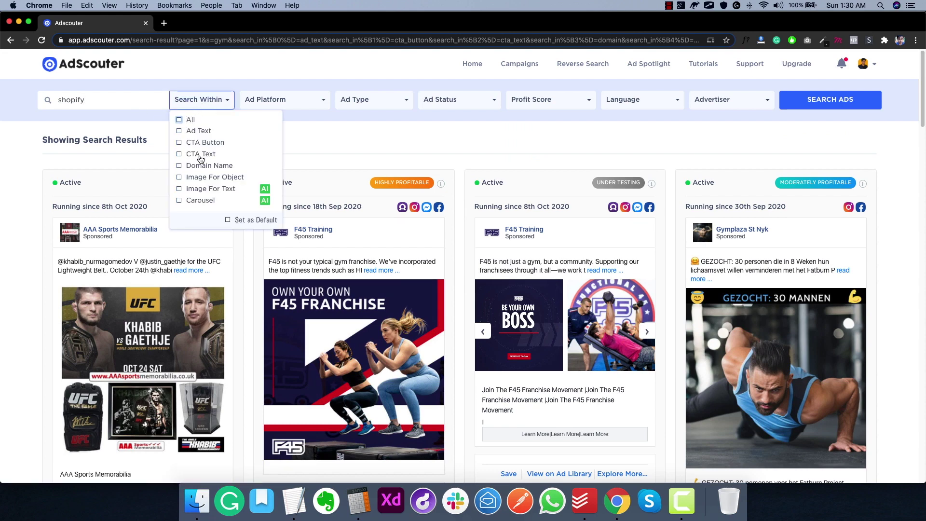
pyautogui.click(192, 166)
pyautogui.click(202, 100)
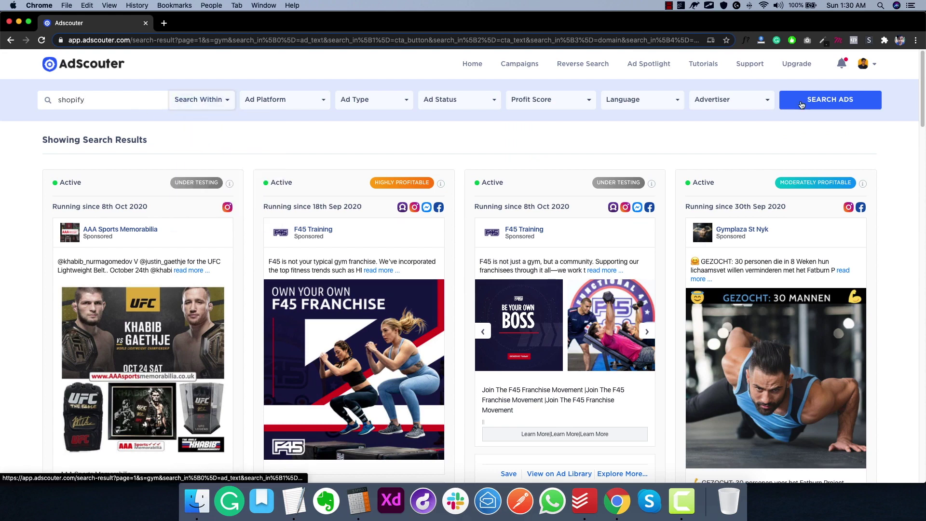
pyautogui.click(830, 102)
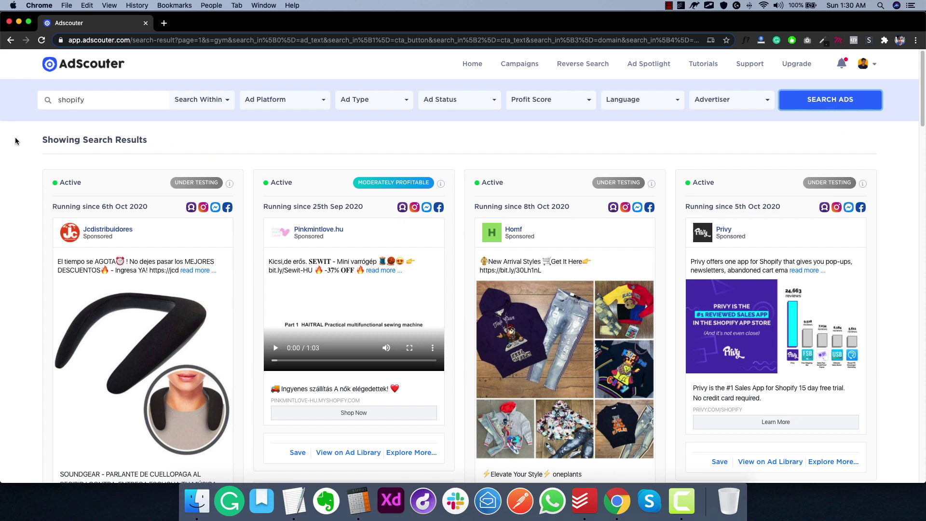
# Scroll through the shopify-store ad results and back up.
pyautogui.scroll(-3, 16, 140)
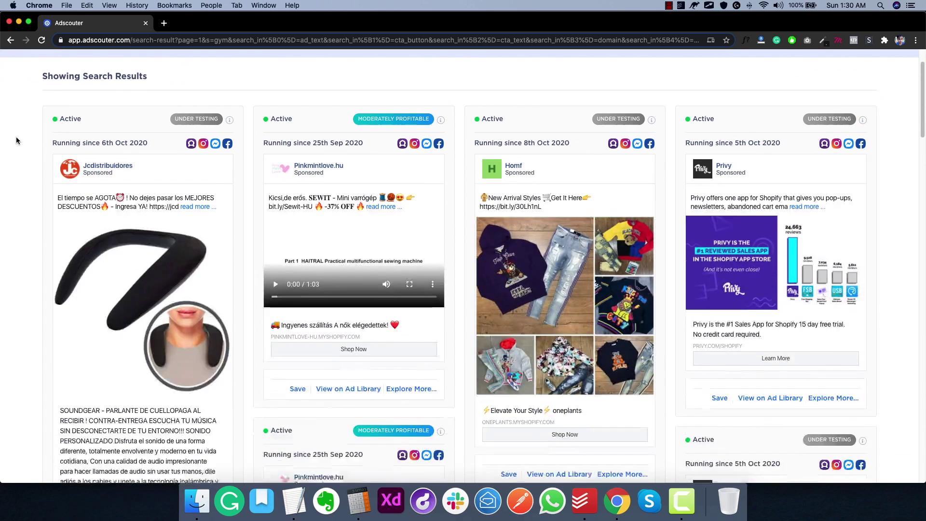
pyautogui.scroll(-3, 14, 141)
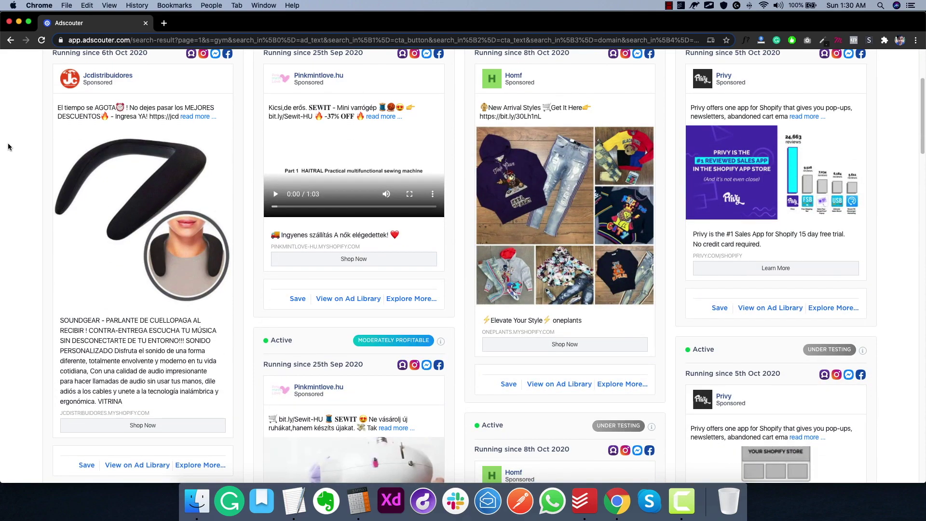
pyautogui.scroll(-10, 8, 146)
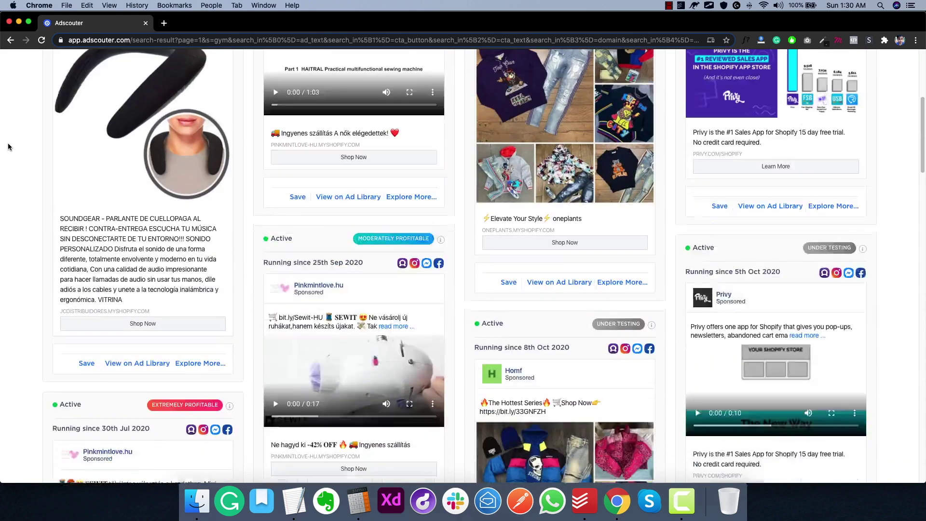
pyautogui.scroll(-7, 8, 146)
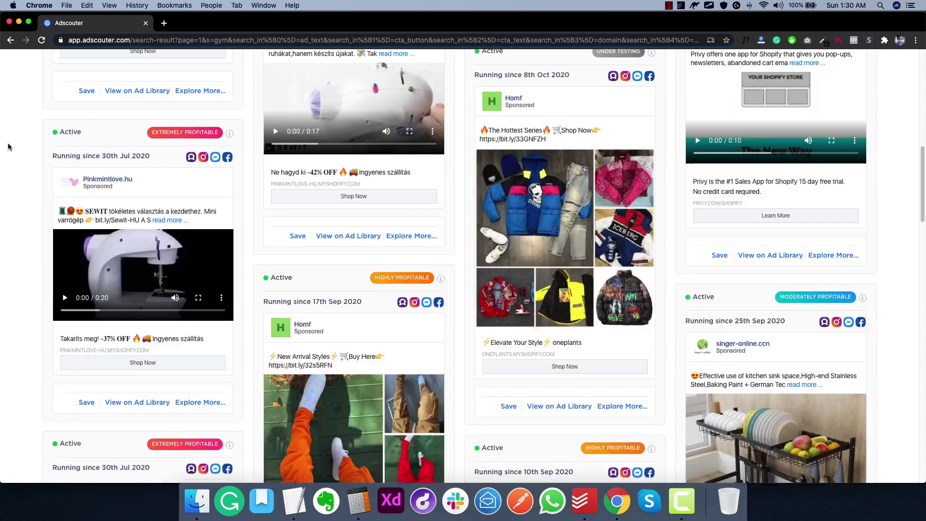
pyautogui.scroll(-13, 9, 147)
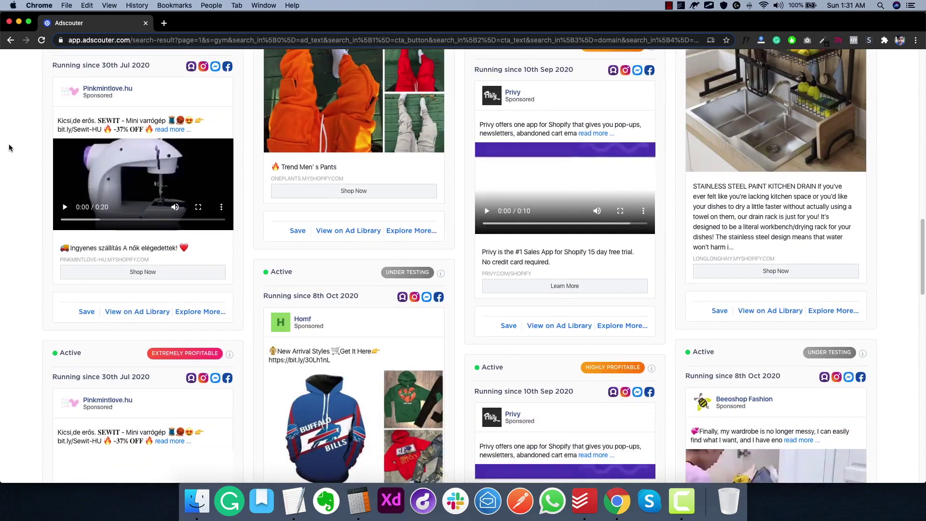
pyautogui.scroll(20, 9, 147)
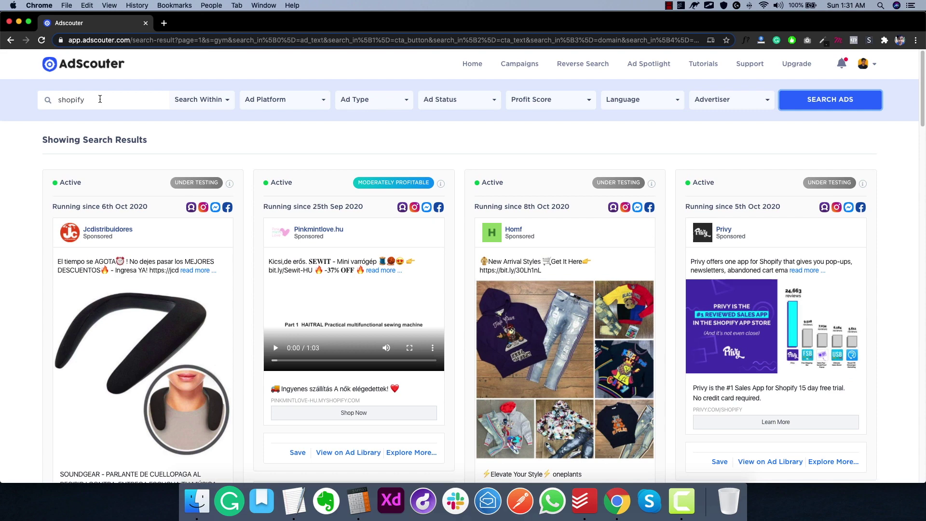
# Replace the old shopify search term with 'necklace'.
pyautogui.doubleClick(100, 99)
pyautogui.press('BackSpace')
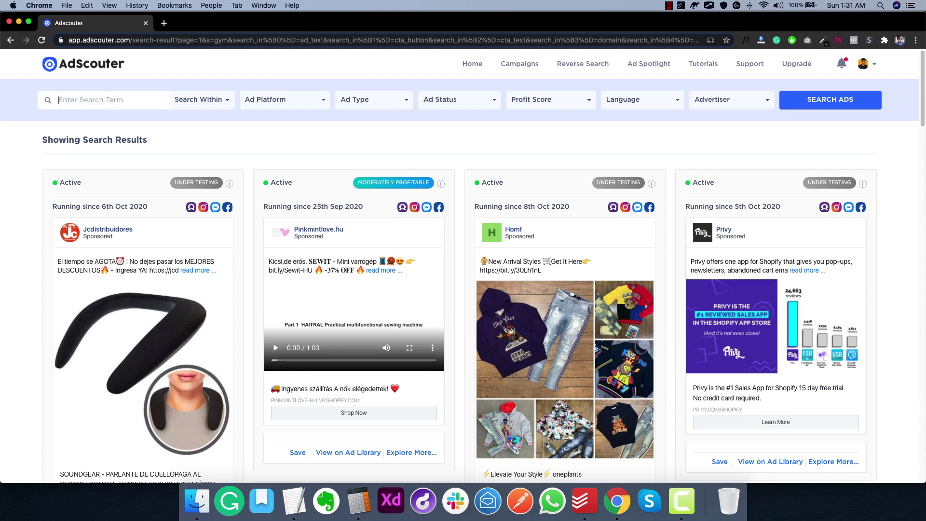
pyautogui.click(108, 99)
pyautogui.write('necklace')
# Search within Image For Object instead of Domain Name and run the necklace search.
pyautogui.click(200, 100)
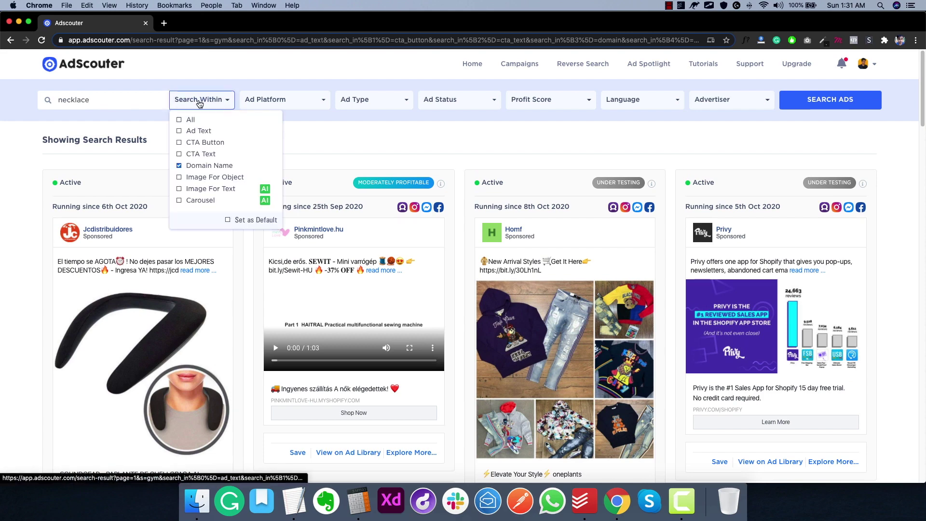
pyautogui.click(198, 166)
pyautogui.click(198, 178)
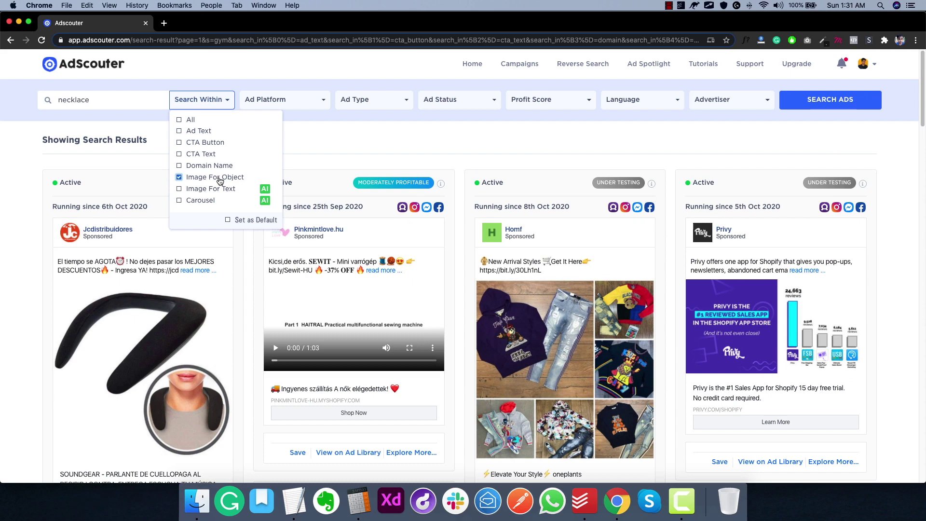
pyautogui.click(802, 103)
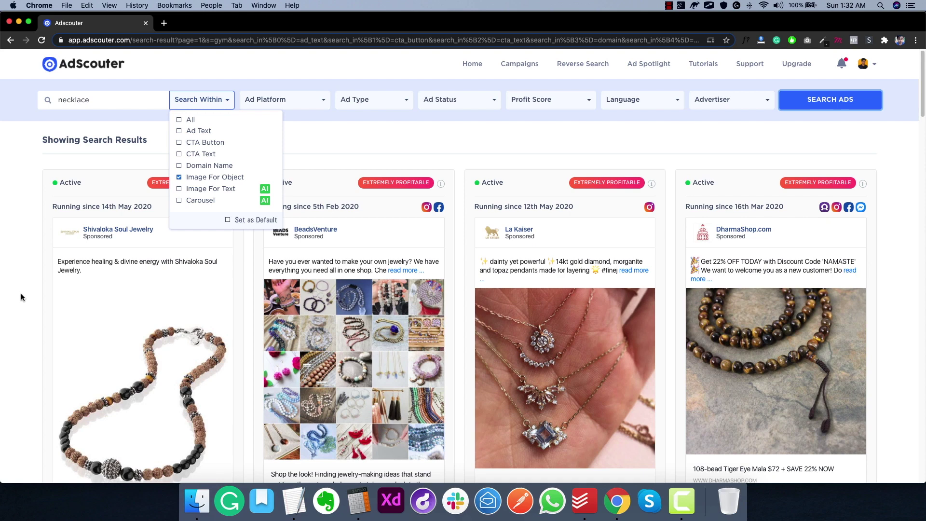
# Browse the necklace results, including the Shivaloka Soul Jewelry and BeadsVenture ads.
pyautogui.click(184, 102)
pyautogui.scroll(-1, 19, 179)
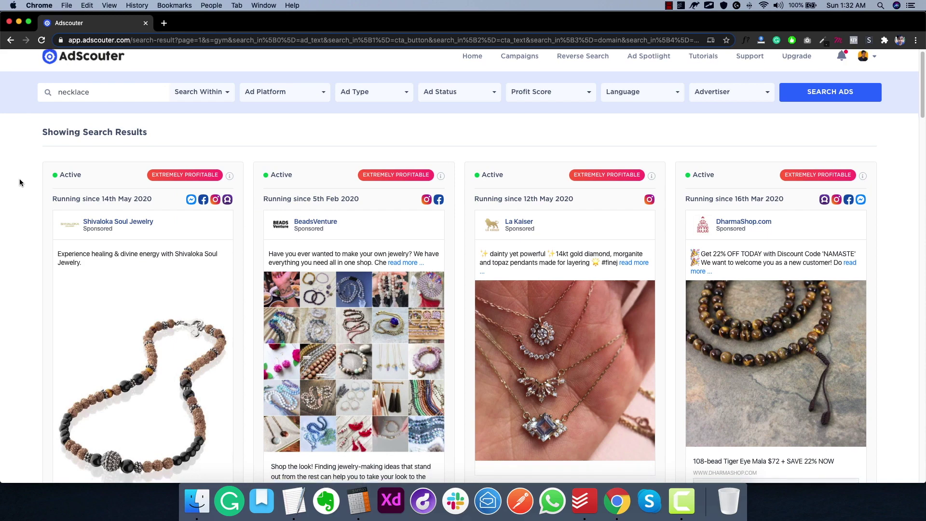
pyautogui.scroll(-2, 19, 182)
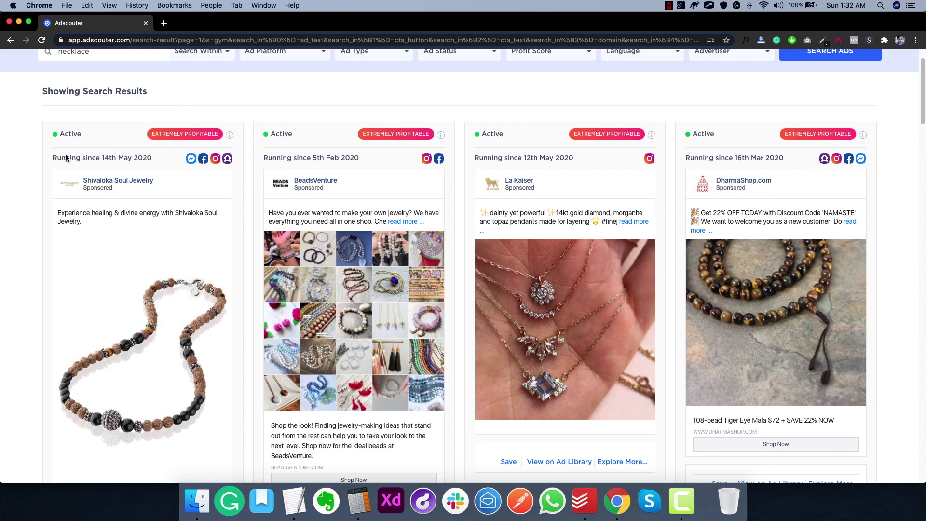
pyautogui.scroll(-6, 24, 163)
pyautogui.scroll(-15, 24, 164)
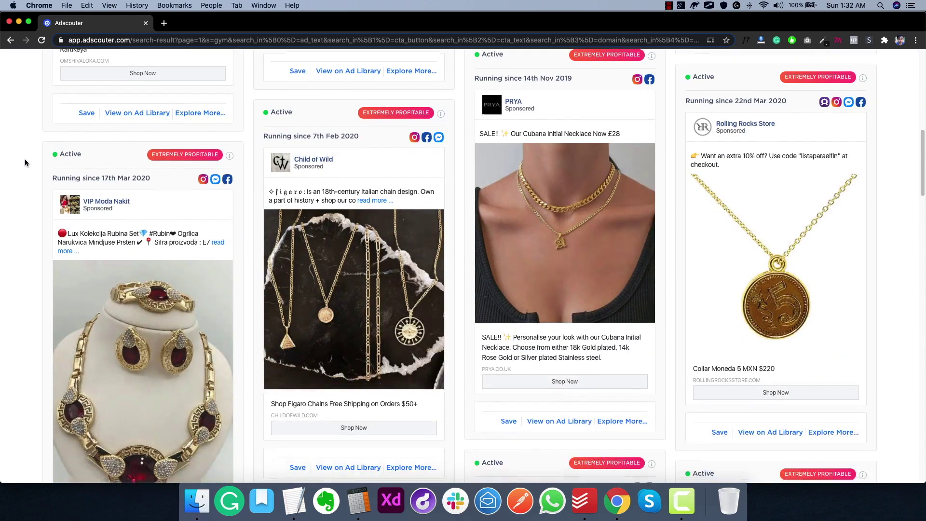
pyautogui.scroll(-12, 26, 162)
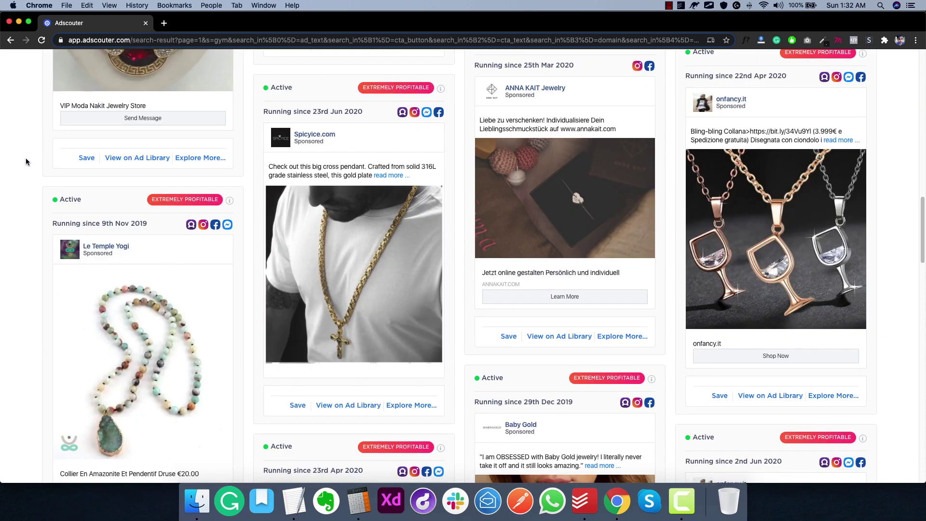
pyautogui.scroll(-9, 25, 161)
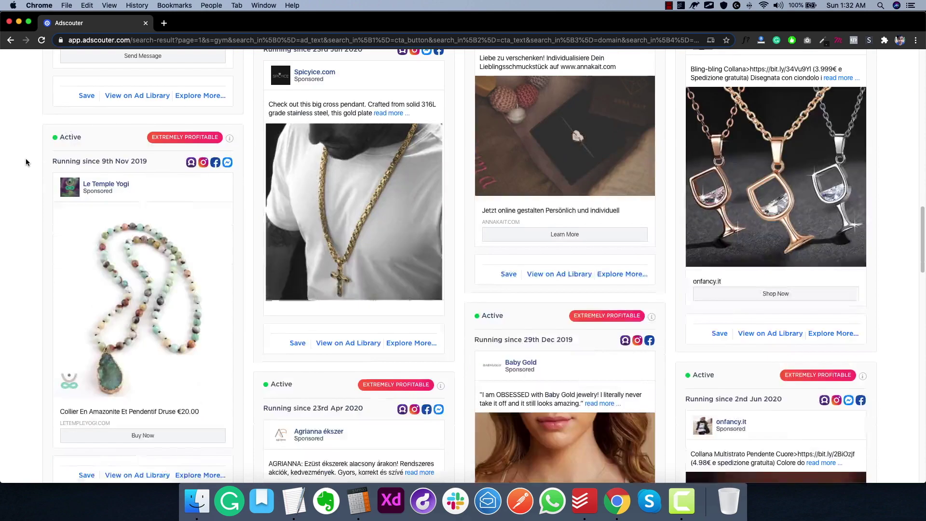
pyautogui.scroll(-2, 25, 163)
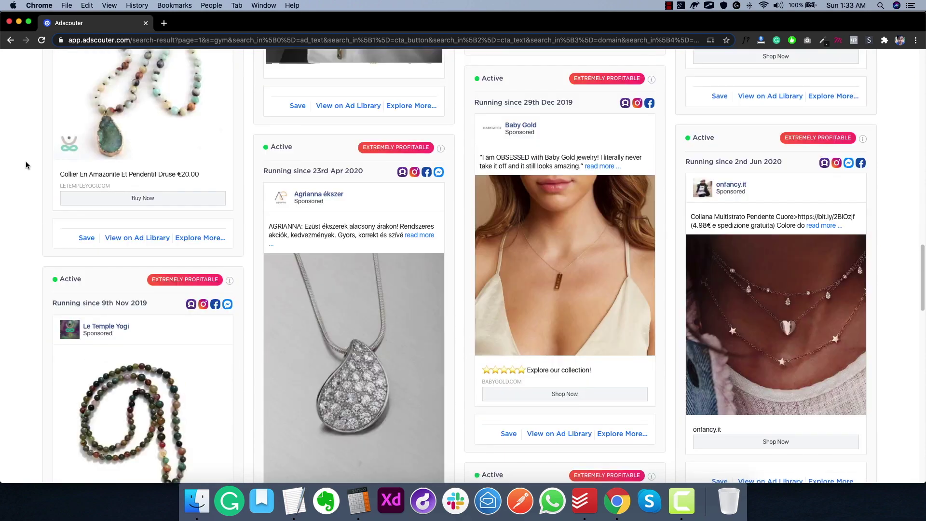
pyautogui.scroll(11, 26, 165)
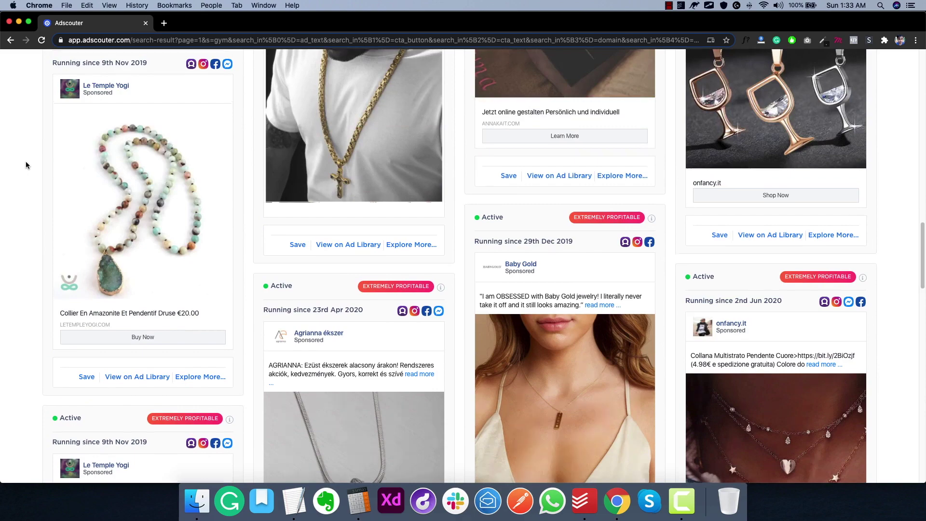
pyautogui.scroll(15, 25, 161)
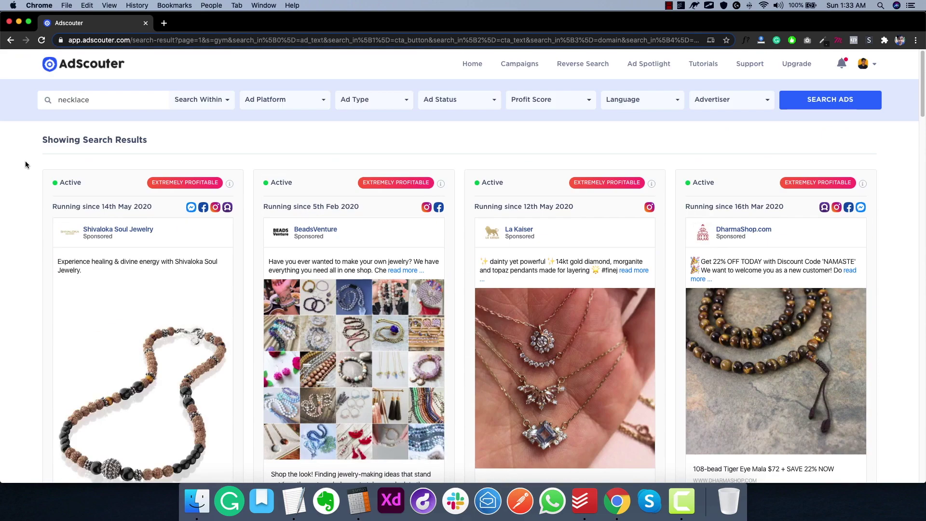
# Search for 'dog' in place of 'necklace' to list ads like Sundays and OIGO Store.
pyautogui.doubleClick(74, 100)
pyautogui.write('d')
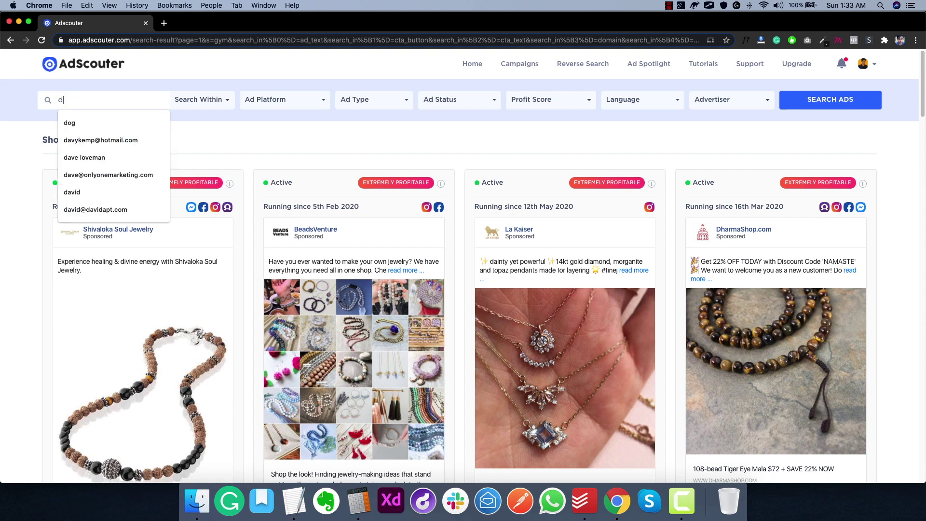
pyautogui.write('og')
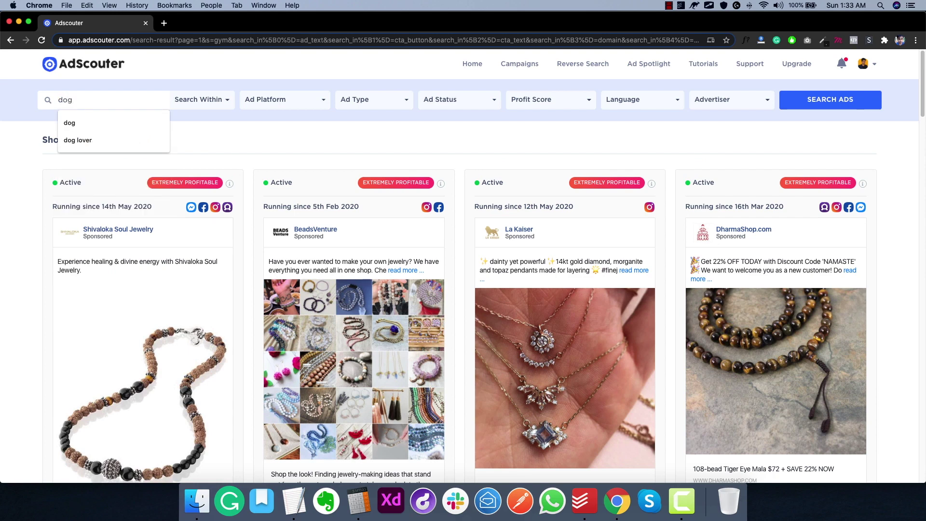
pyautogui.press('Return')
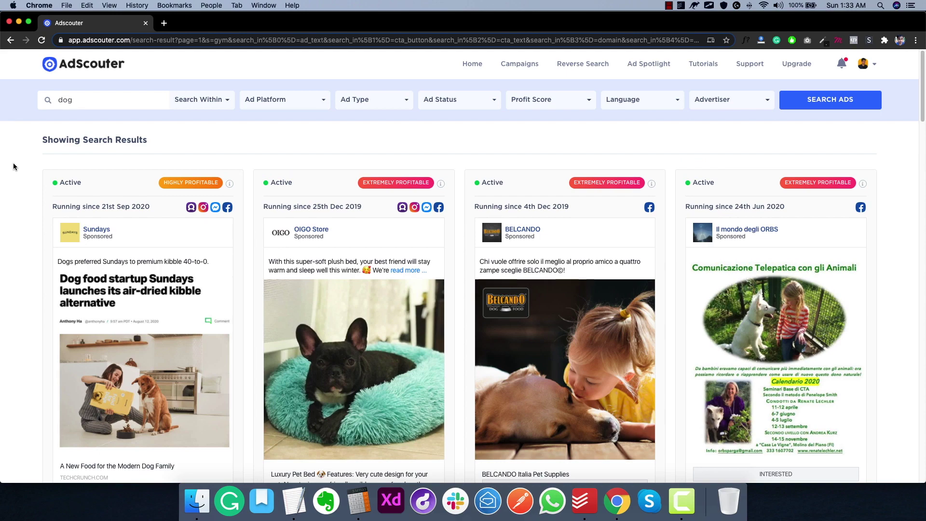
pyautogui.scroll(-1, 14, 166)
pyautogui.scroll(-5, 14, 166)
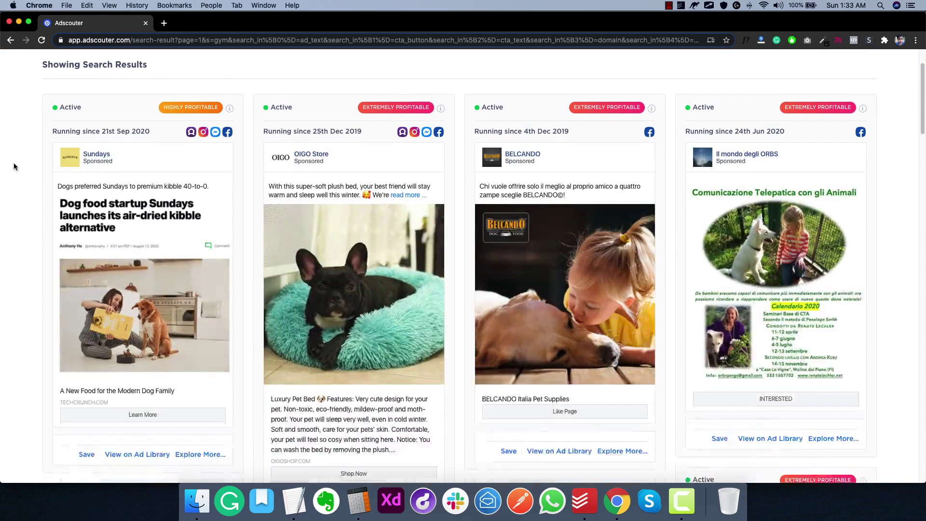
pyautogui.scroll(-1, 13, 166)
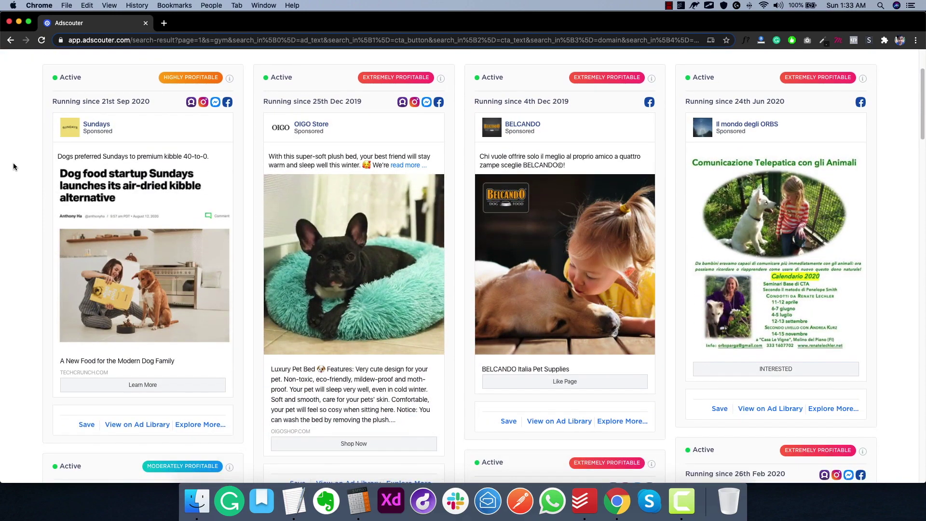
pyautogui.scroll(-1, 13, 166)
pyautogui.scroll(-15, 13, 166)
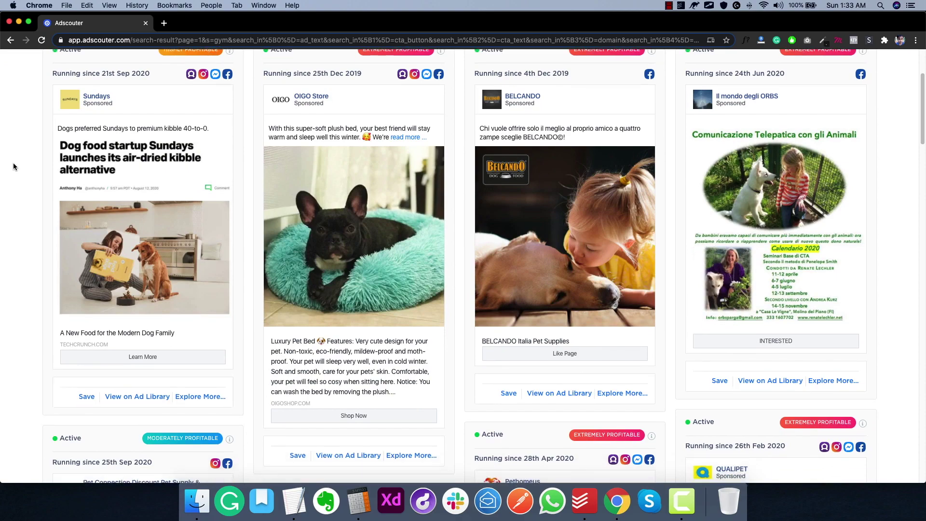
pyautogui.scroll(-5, 13, 166)
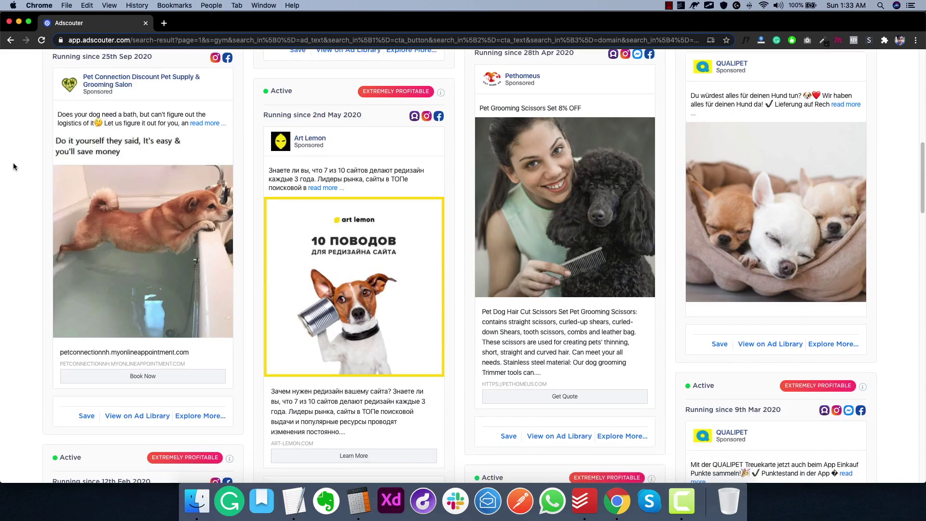
pyautogui.scroll(20, 13, 166)
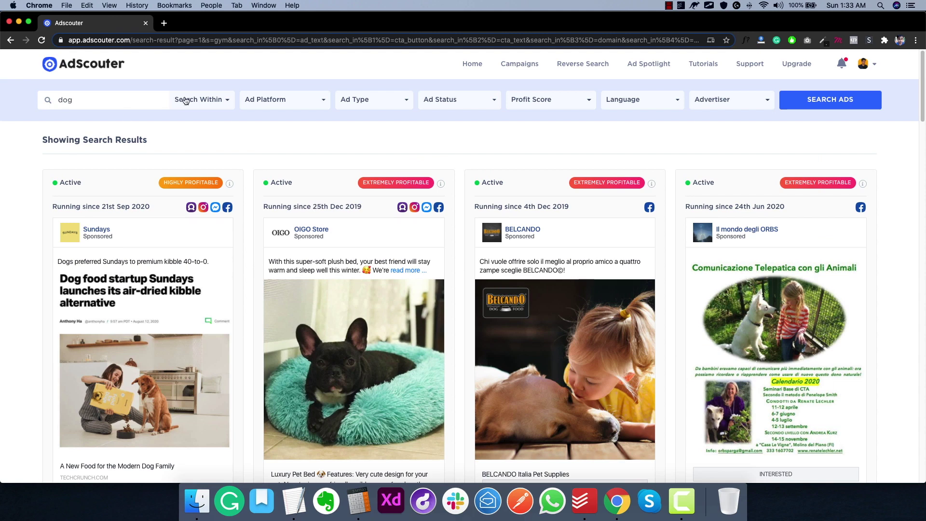
pyautogui.click(289, 97)
pyautogui.click(317, 97)
pyautogui.click(355, 97)
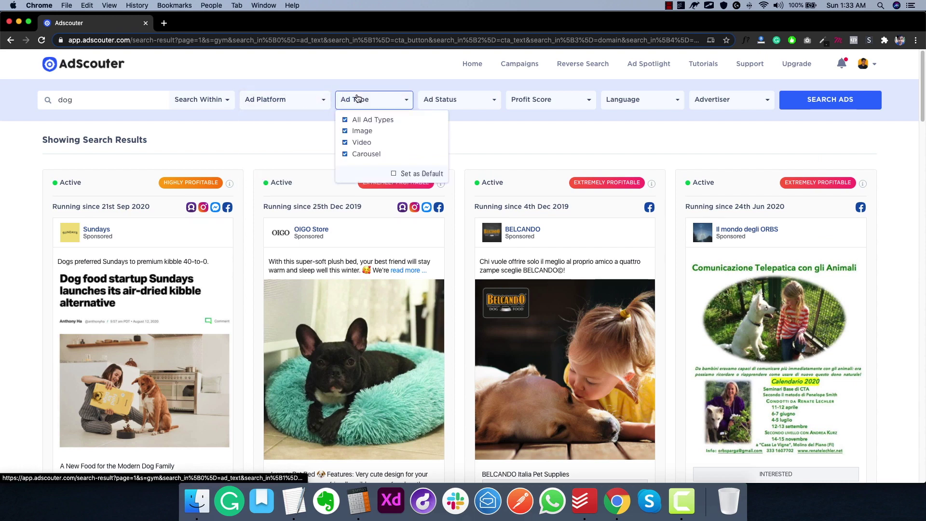
pyautogui.click(437, 97)
pyautogui.click(515, 99)
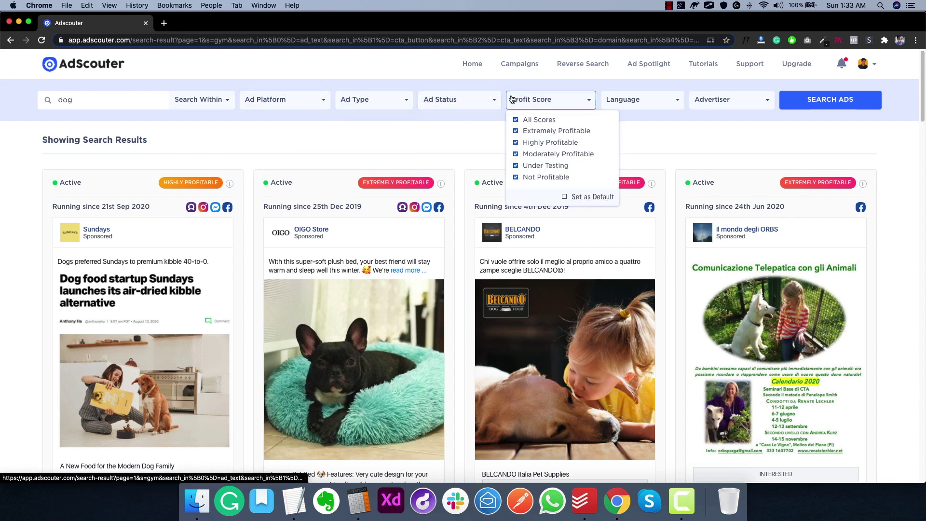
pyautogui.click(513, 98)
pyautogui.click(610, 98)
pyautogui.click(611, 99)
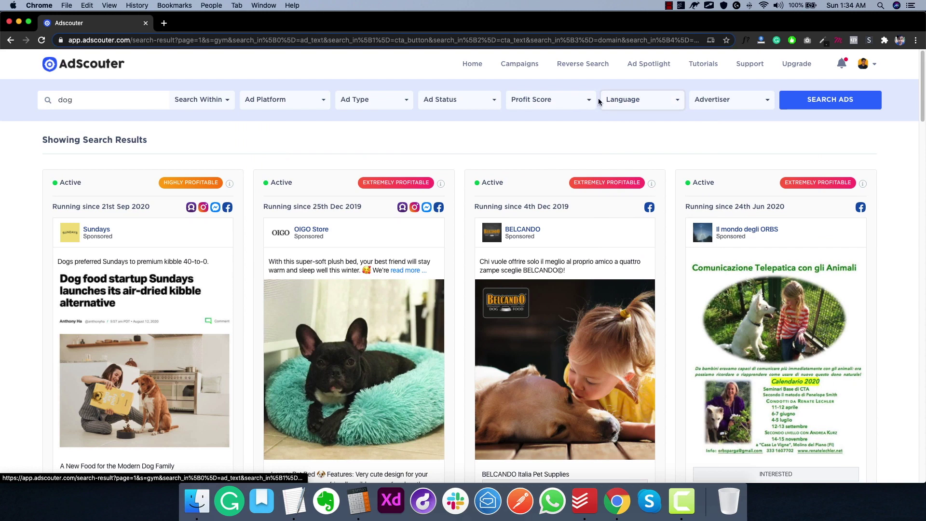
pyautogui.click(554, 101)
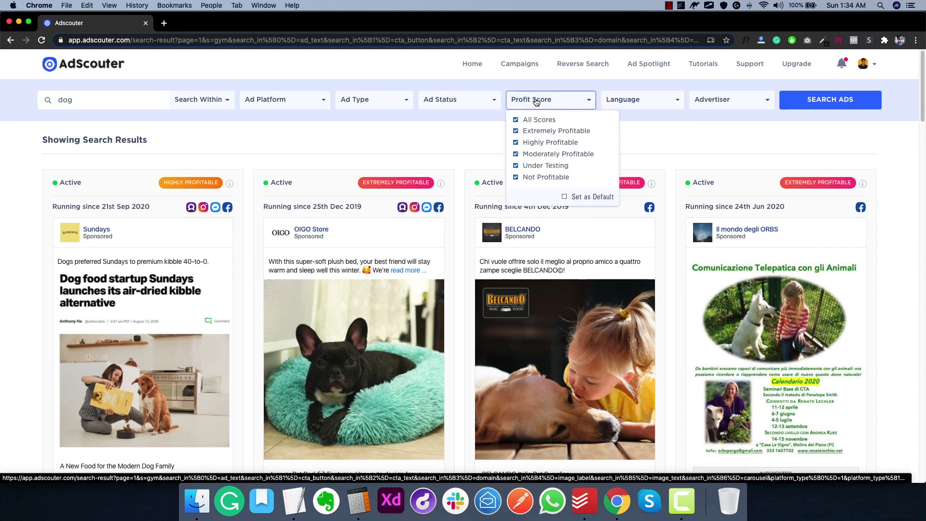
pyautogui.click(536, 101)
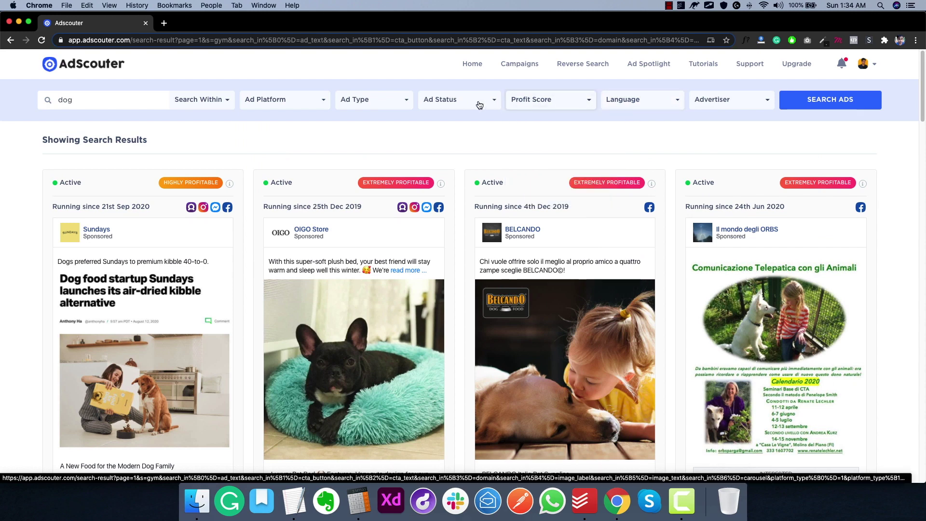
pyautogui.click(471, 102)
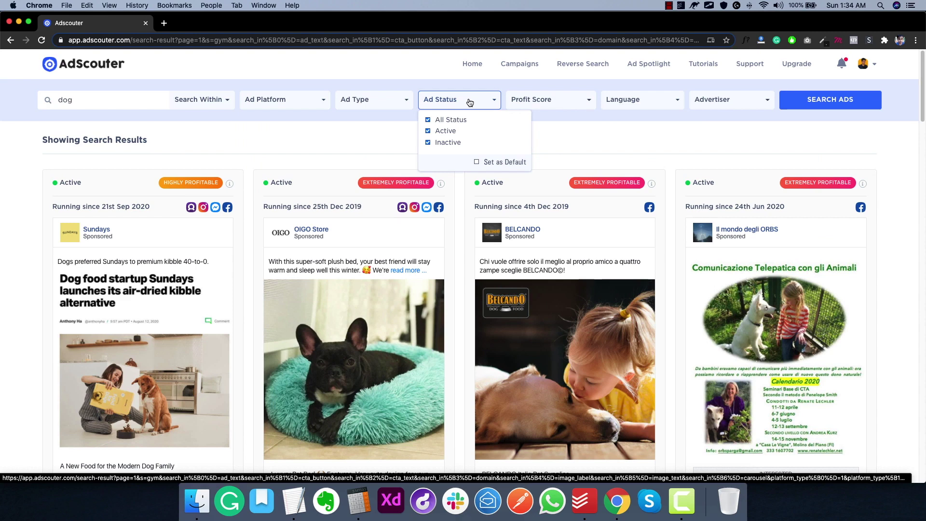
pyautogui.click(468, 103)
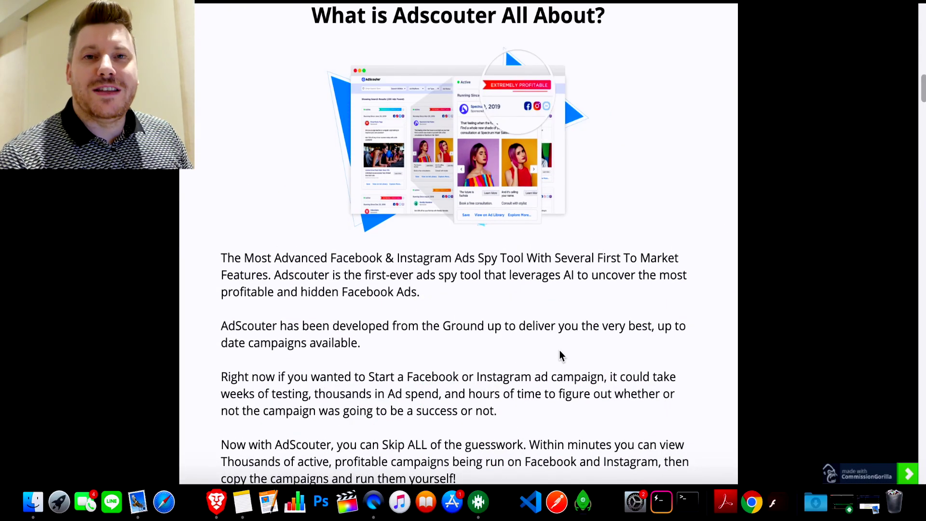
# Scroll past 'What is Adscouter All About?' to the Front-end Personal $37 / Commercial $47 list.
pyautogui.scroll(1, 562, 356)
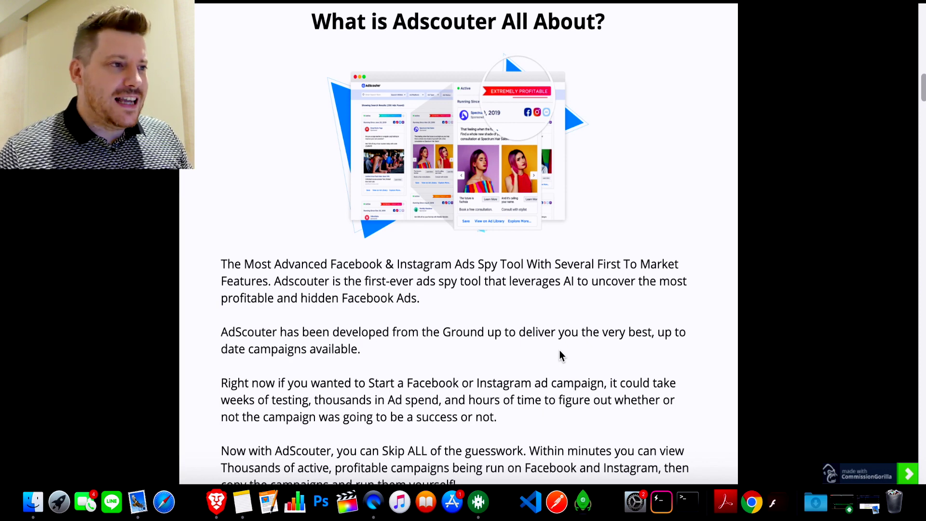
pyautogui.scroll(-1, 560, 356)
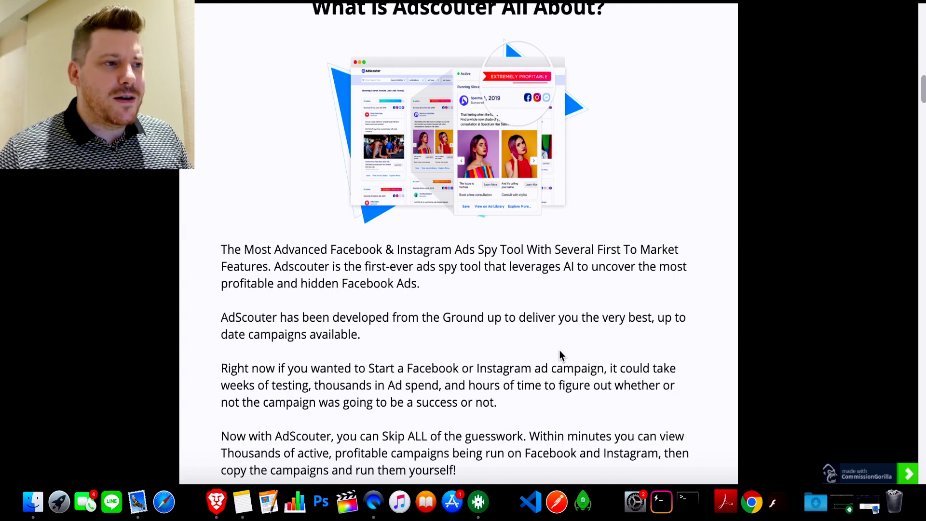
pyautogui.scroll(-5, 561, 355)
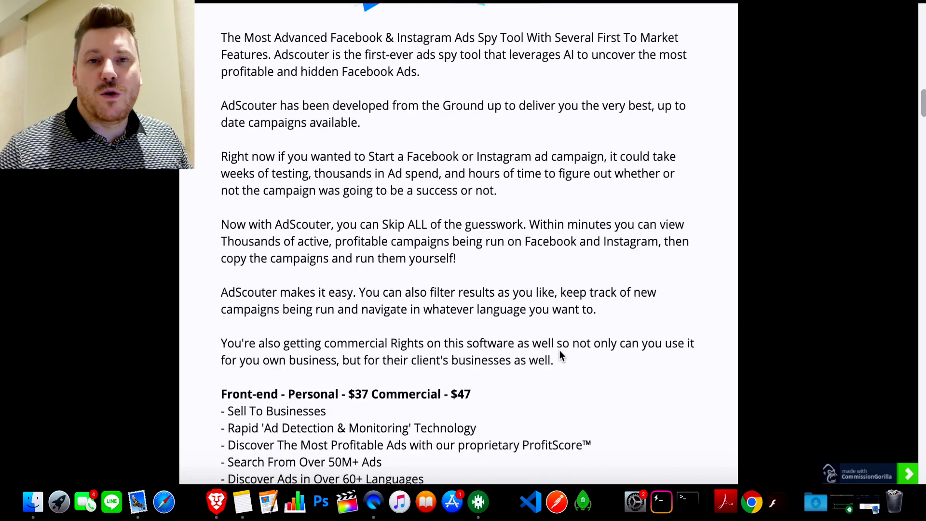
pyautogui.scroll(-4, 560, 355)
pyautogui.scroll(-1, 560, 355)
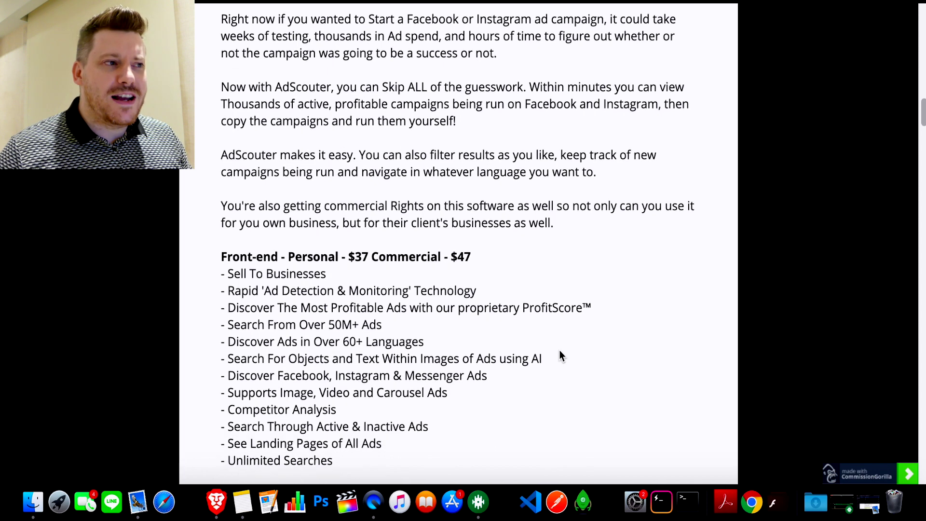
pyautogui.scroll(-1, 559, 356)
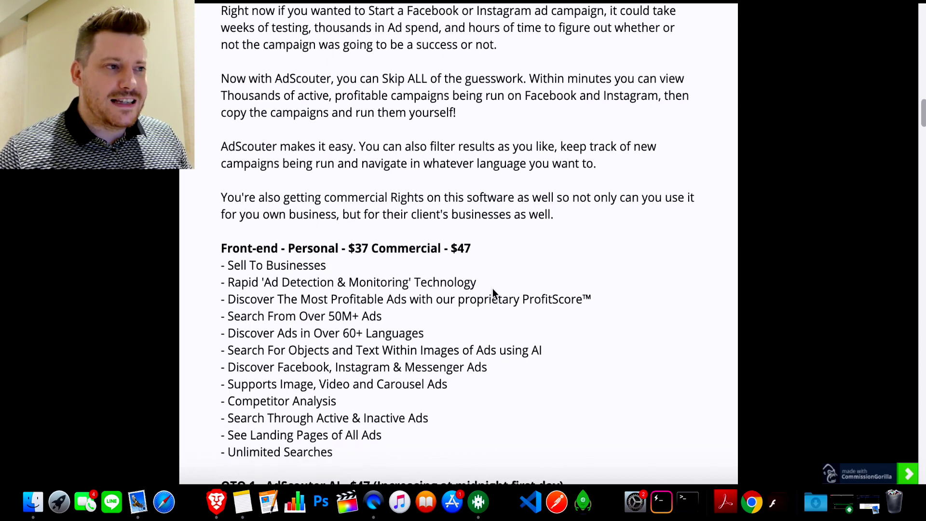
pyautogui.scroll(-1, 493, 292)
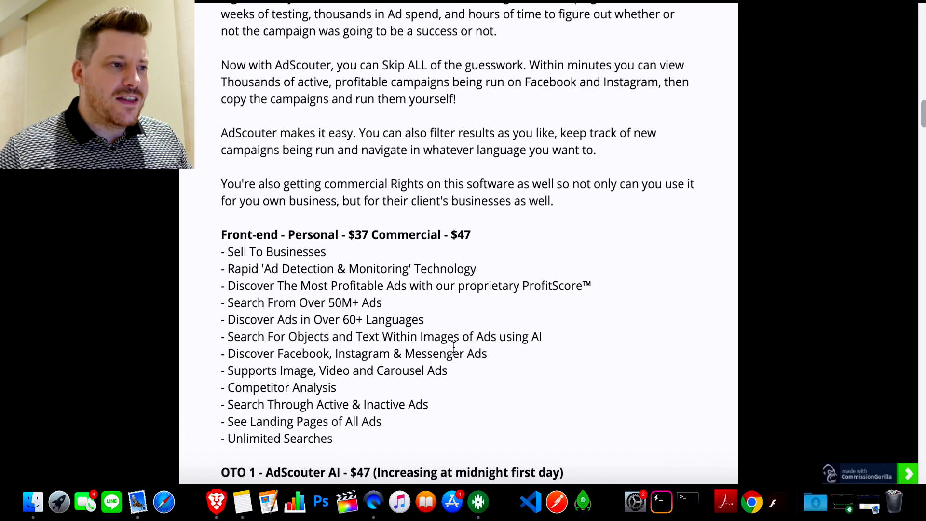
pyautogui.scroll(-5, 453, 346)
# Scroll through the OTO 1 AI $47, OTO 2 PRO $97 and OTO 3 Agency $47 sections.
pyautogui.scroll(-2, 454, 347)
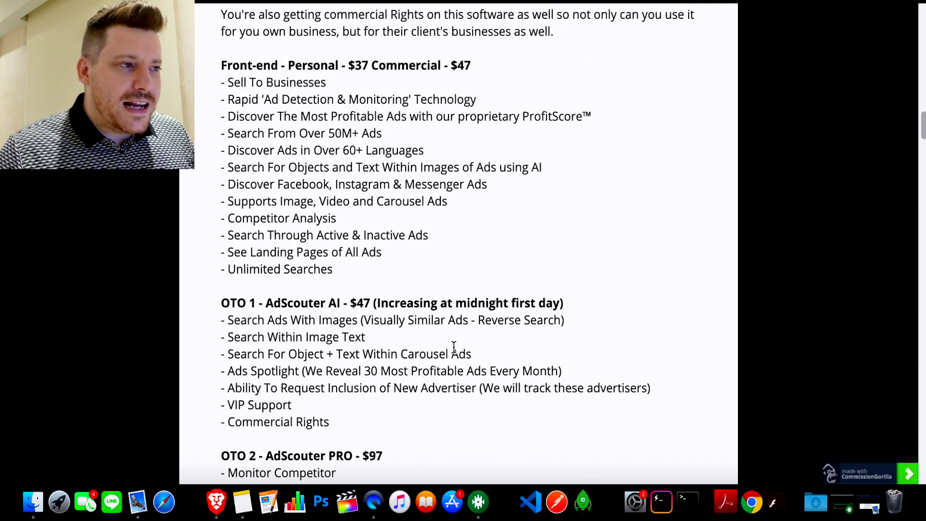
pyautogui.scroll(-1, 454, 347)
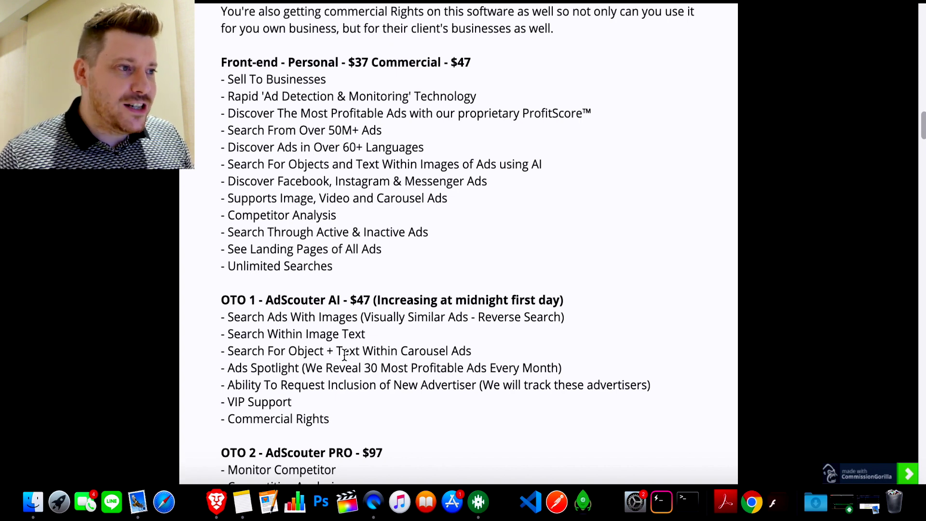
pyautogui.scroll(-1, 344, 355)
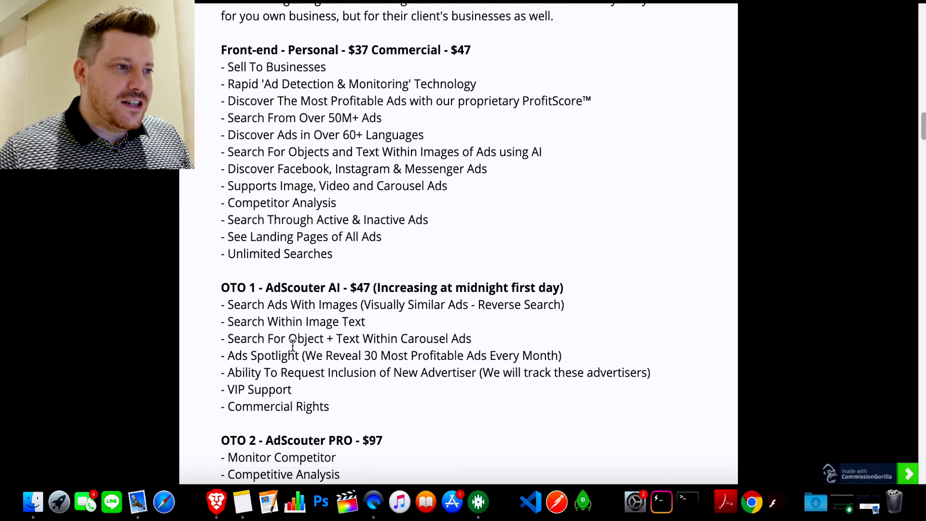
pyautogui.scroll(-5, 355, 350)
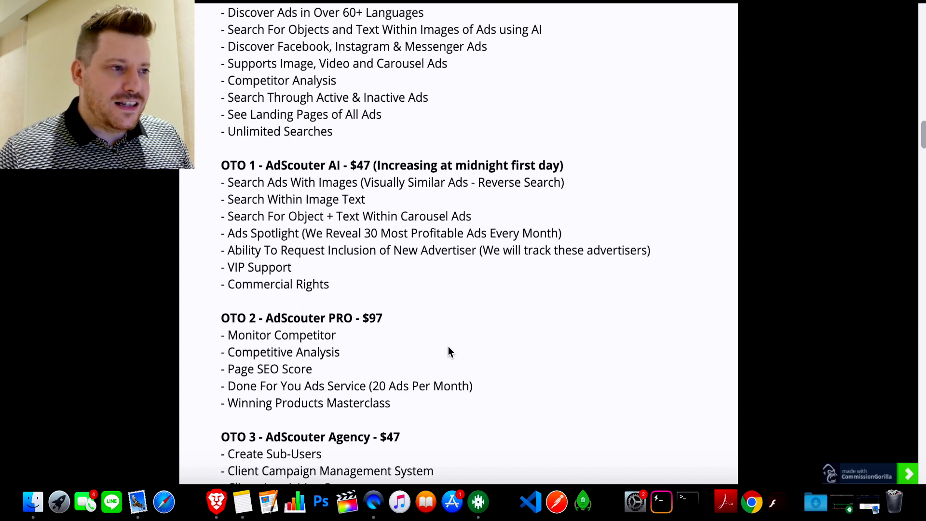
pyautogui.scroll(-1, 452, 344)
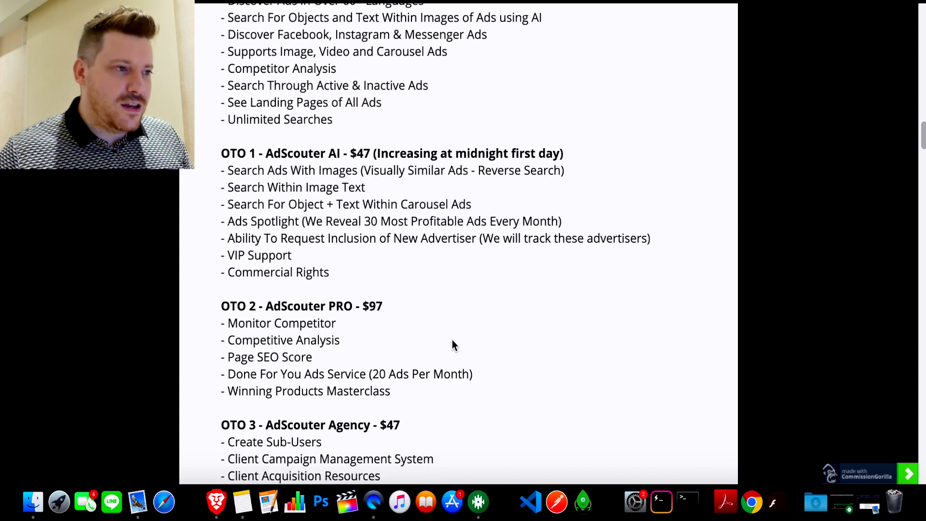
pyautogui.scroll(-3, 454, 344)
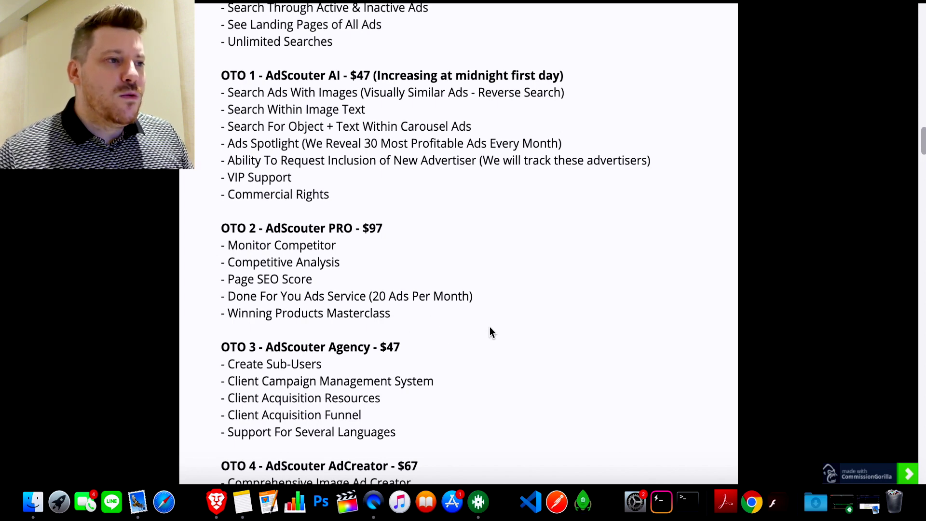
pyautogui.scroll(-3, 490, 329)
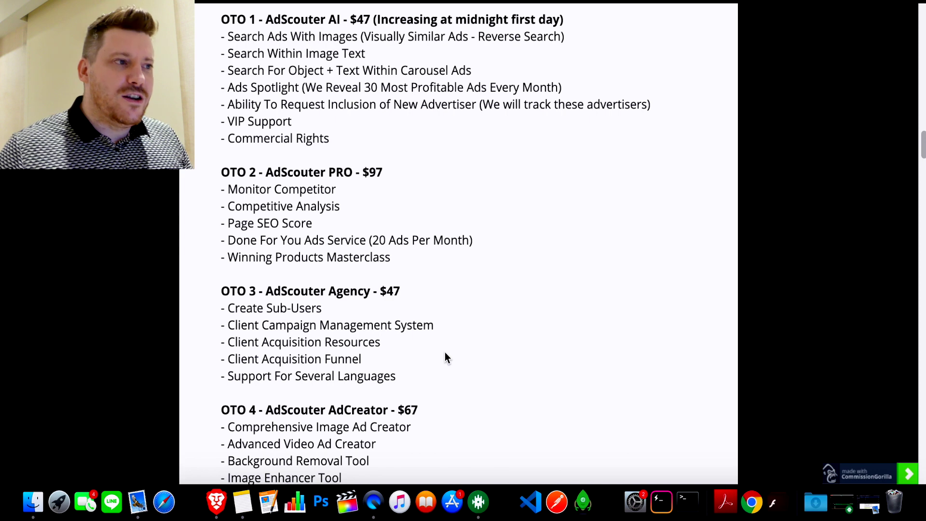
# View the OTO 4 AdCreator $67 list and secure-your-copy button, then return to OTO 1.
pyautogui.scroll(-3, 455, 352)
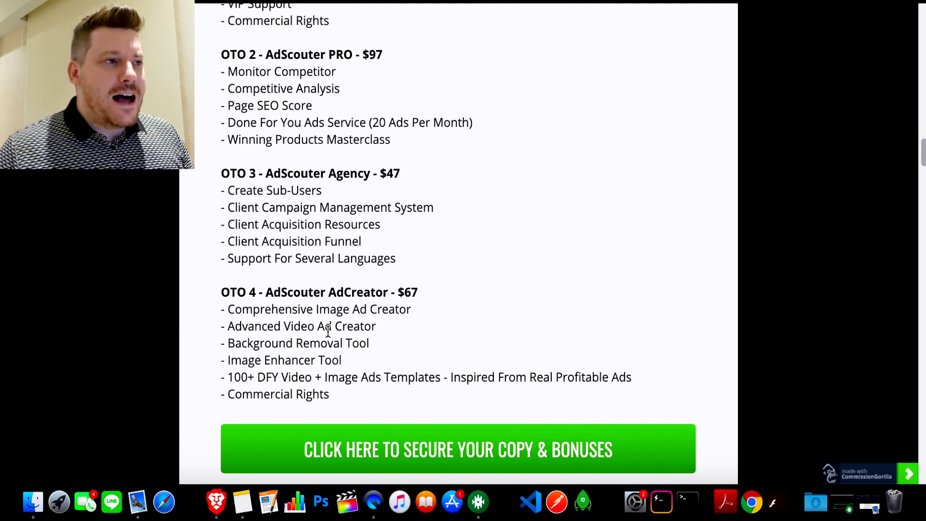
pyautogui.scroll(5, 413, 280)
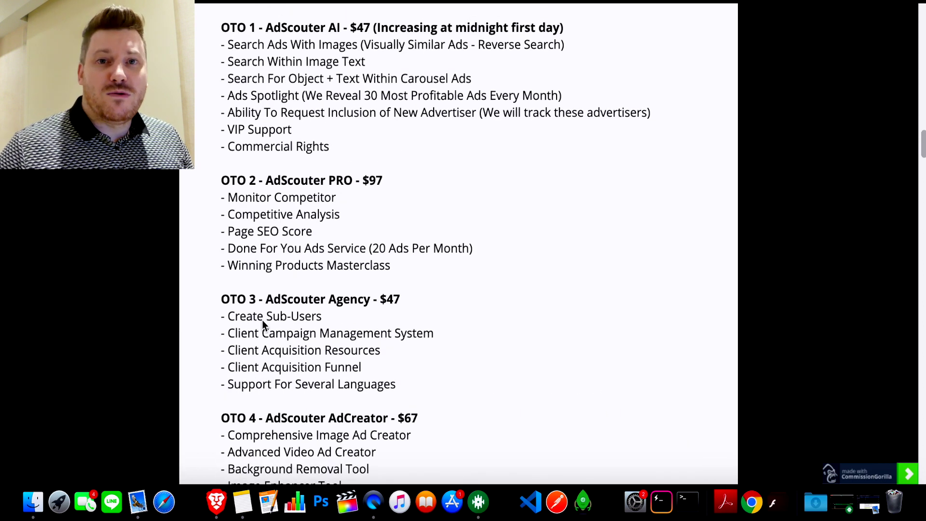
pyautogui.scroll(5, 354, 333)
pyautogui.scroll(4, 359, 336)
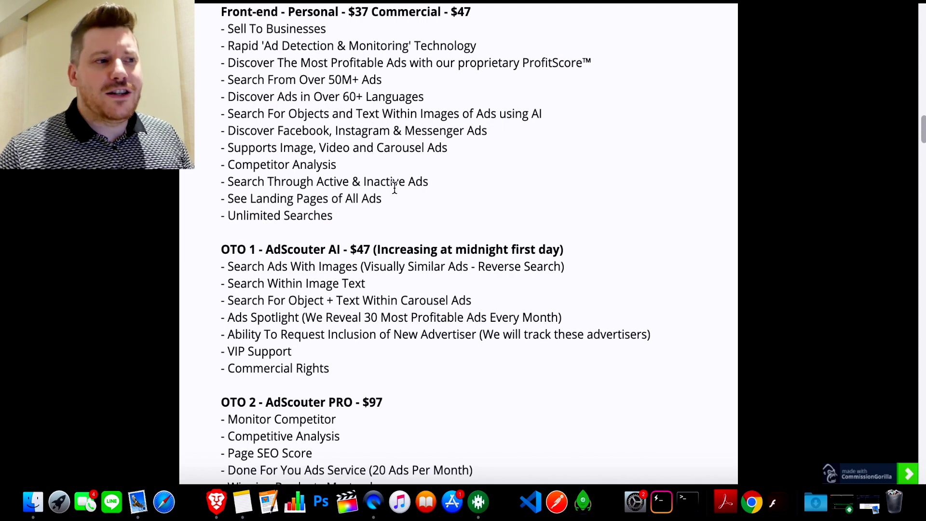
pyautogui.scroll(-4, 399, 193)
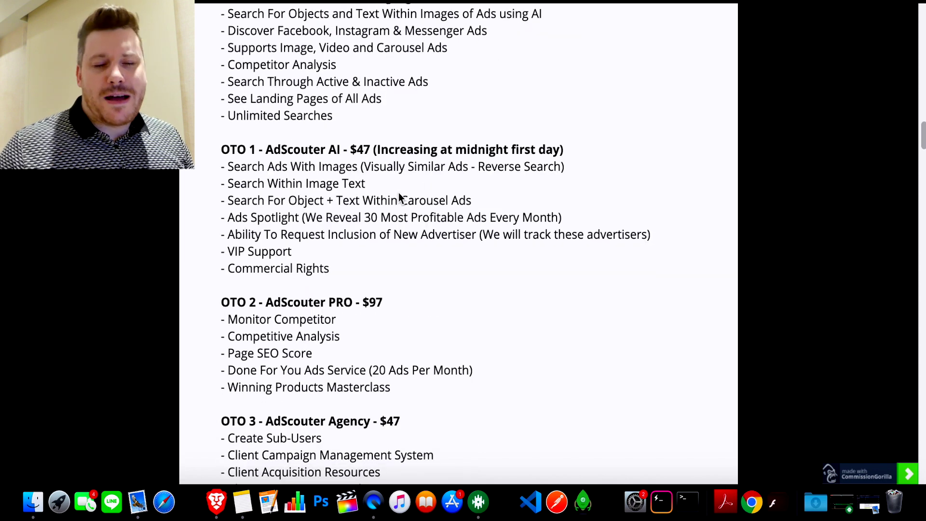
pyautogui.scroll(-1, 398, 194)
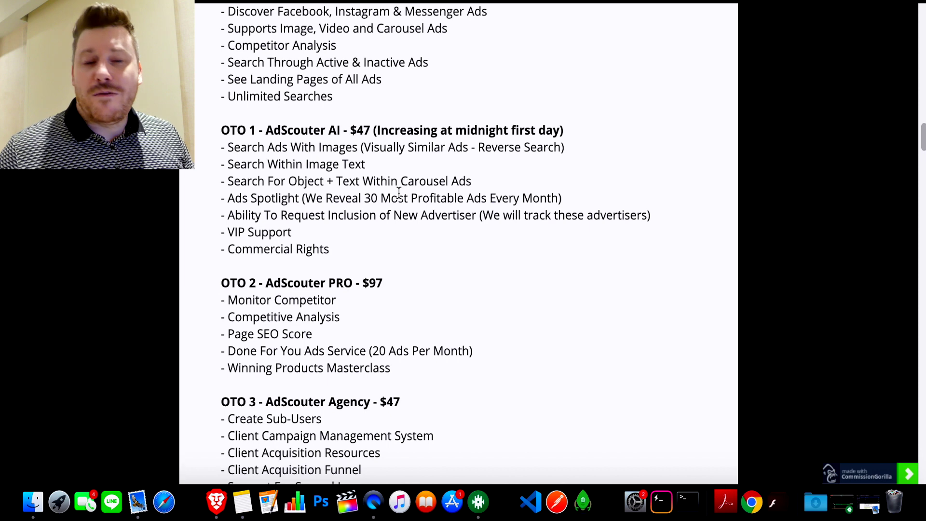
pyautogui.scroll(-4, 435, 262)
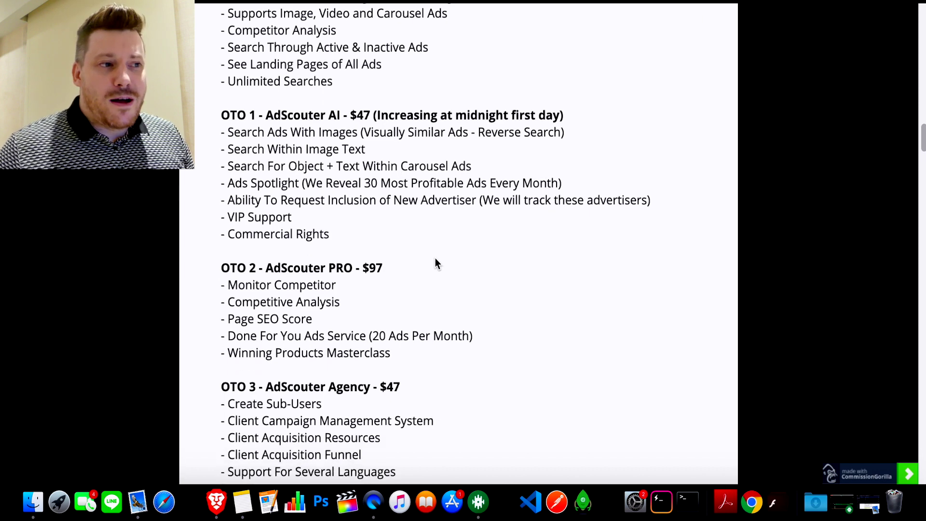
pyautogui.scroll(-2, 436, 263)
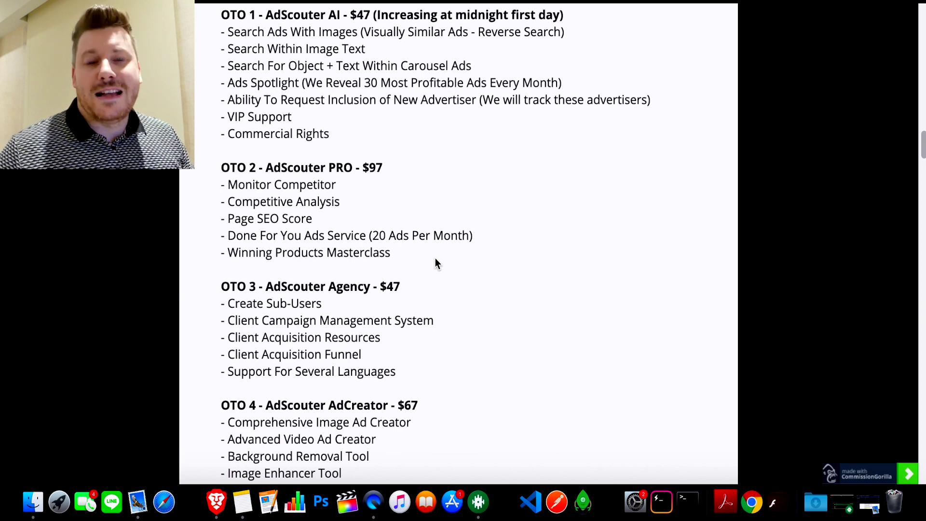
pyautogui.scroll(2, 436, 263)
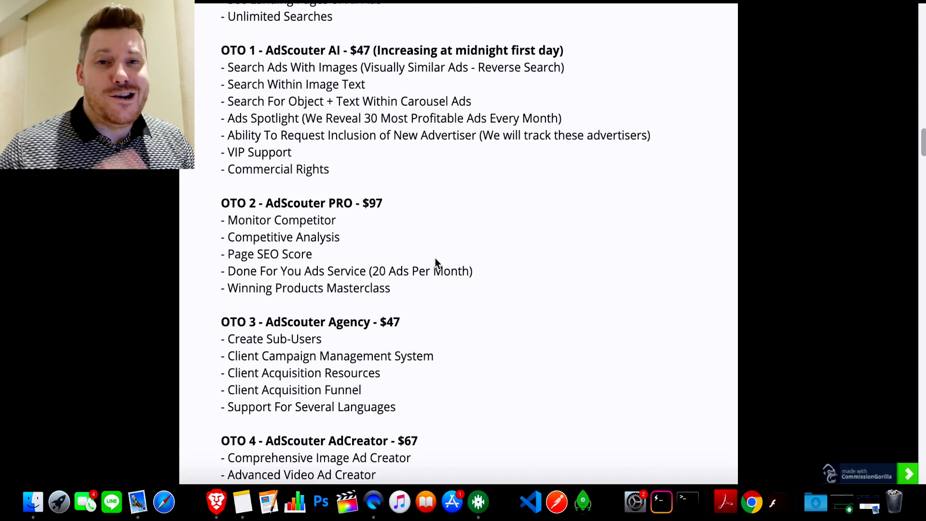